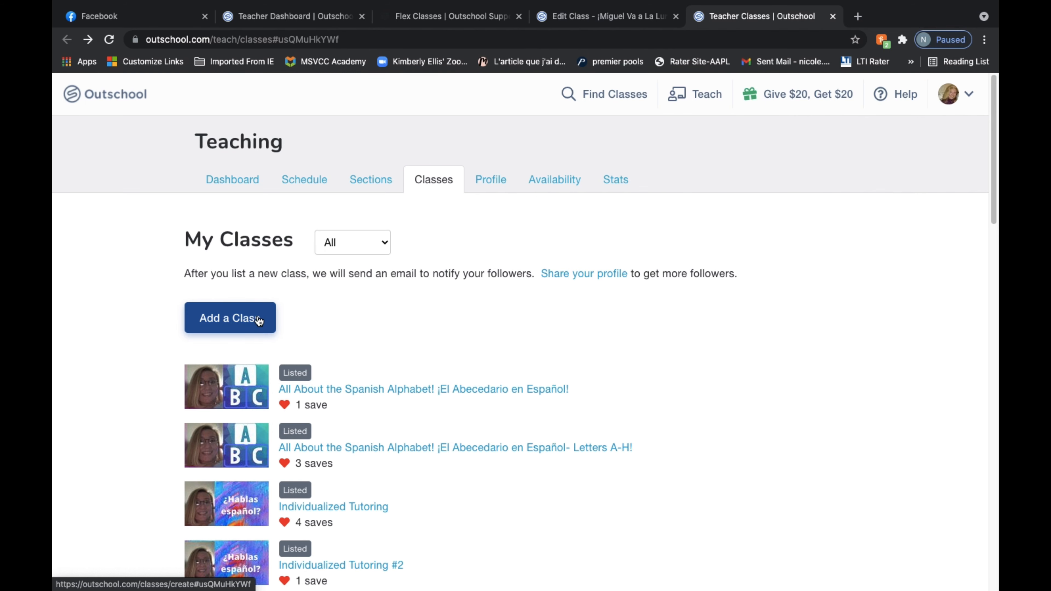
View the new class form, return to the class list, and open La Sorpresa de Miguel ABCs y 123s for editing.
click(215, 320)
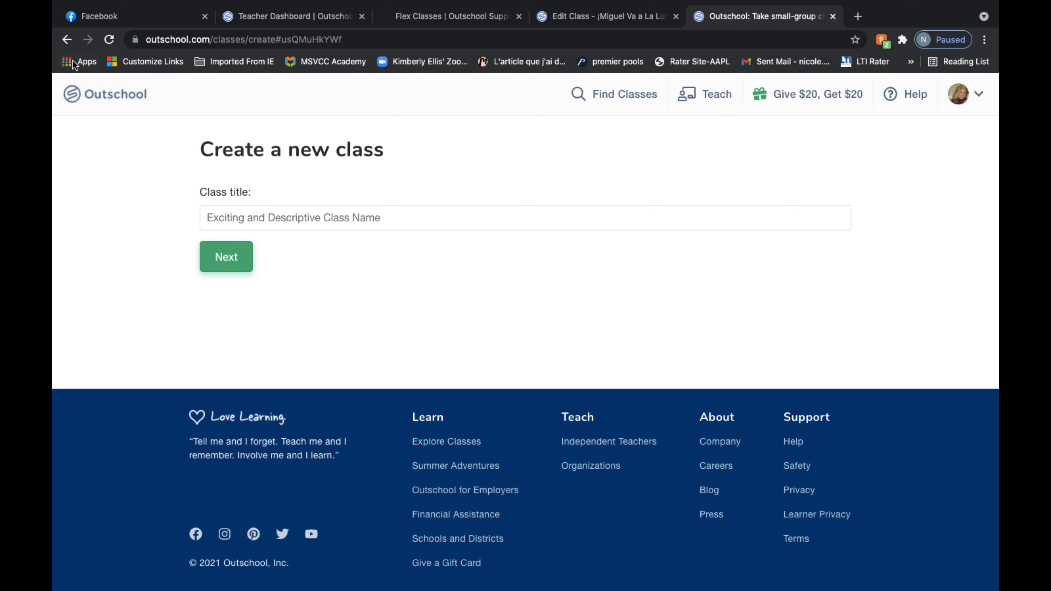
click(66, 39)
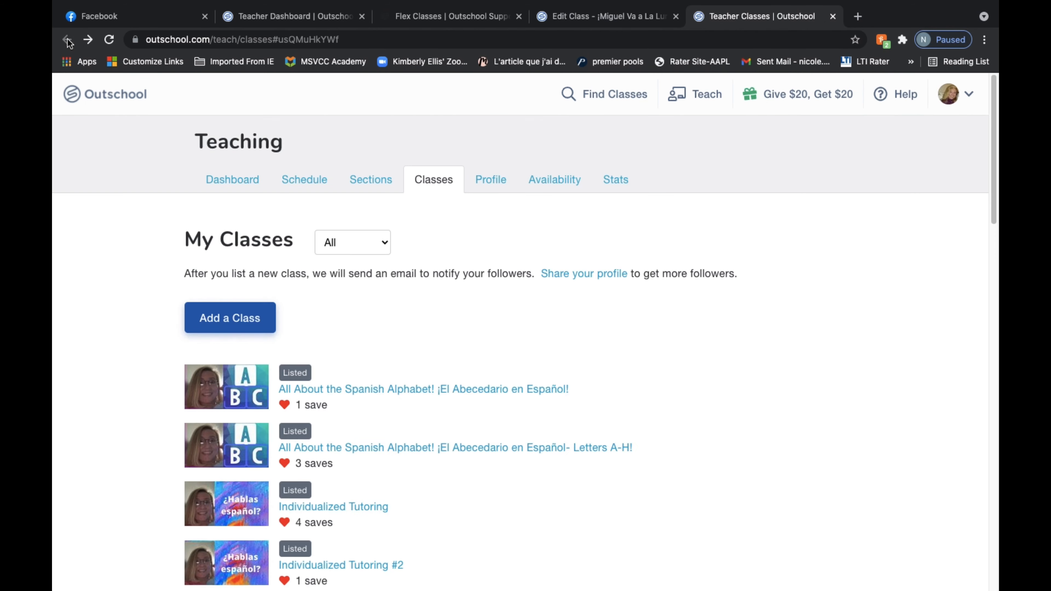
scroll(336, 298, down, 10)
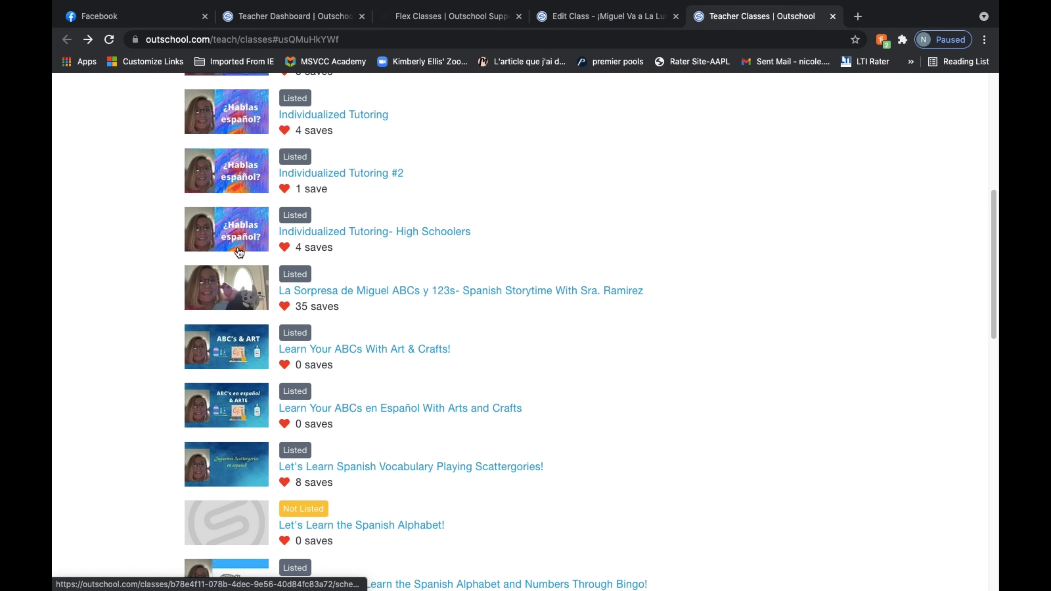
click(394, 291)
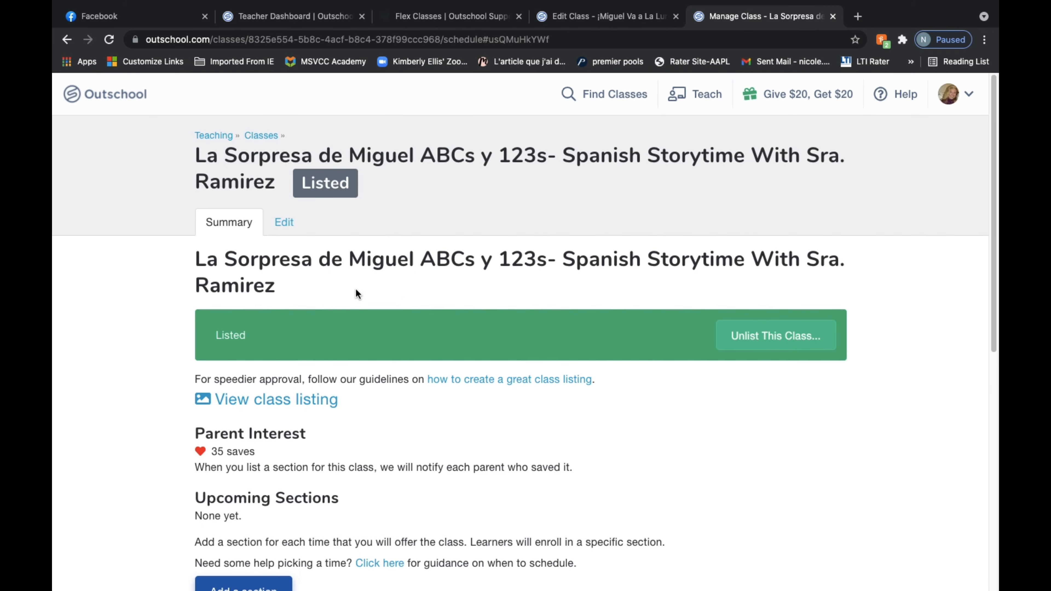
click(282, 224)
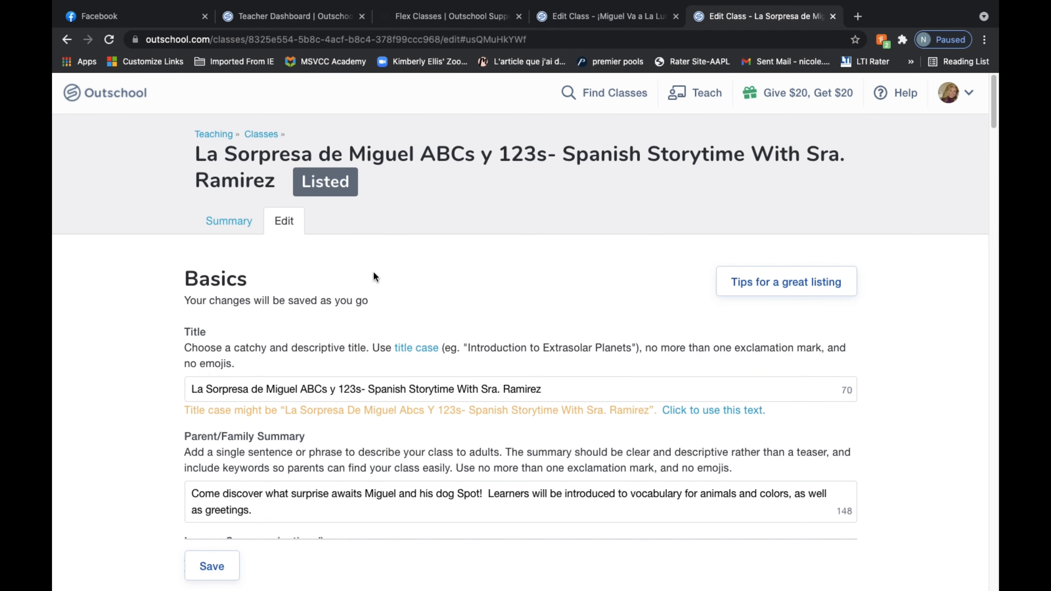
Review the title and summary fields in the class basics, and select World Languages as the subject.
scroll(373, 272, down, 3)
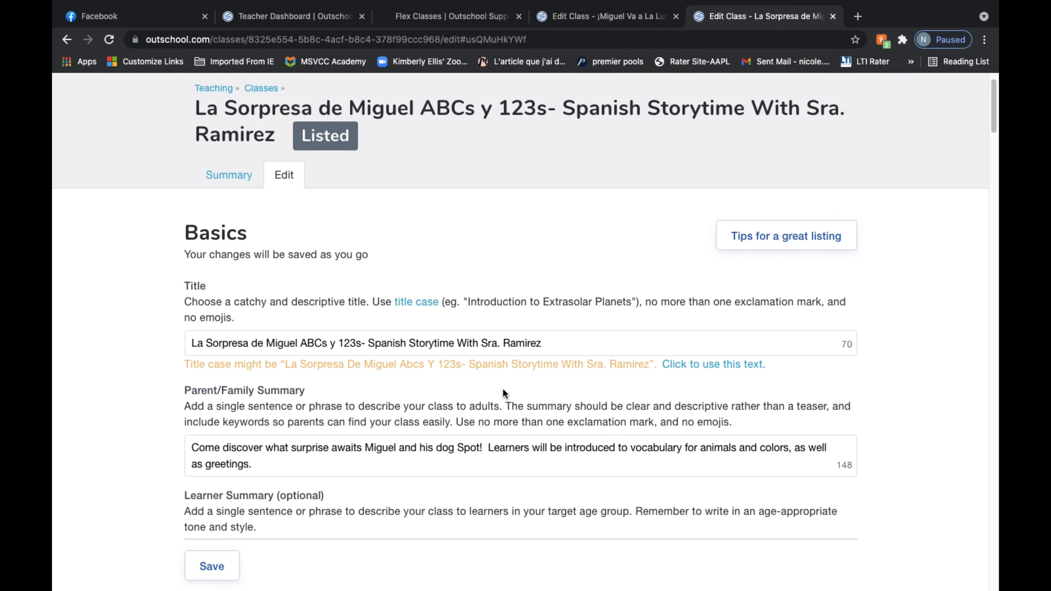
scroll(503, 393, down, 3)
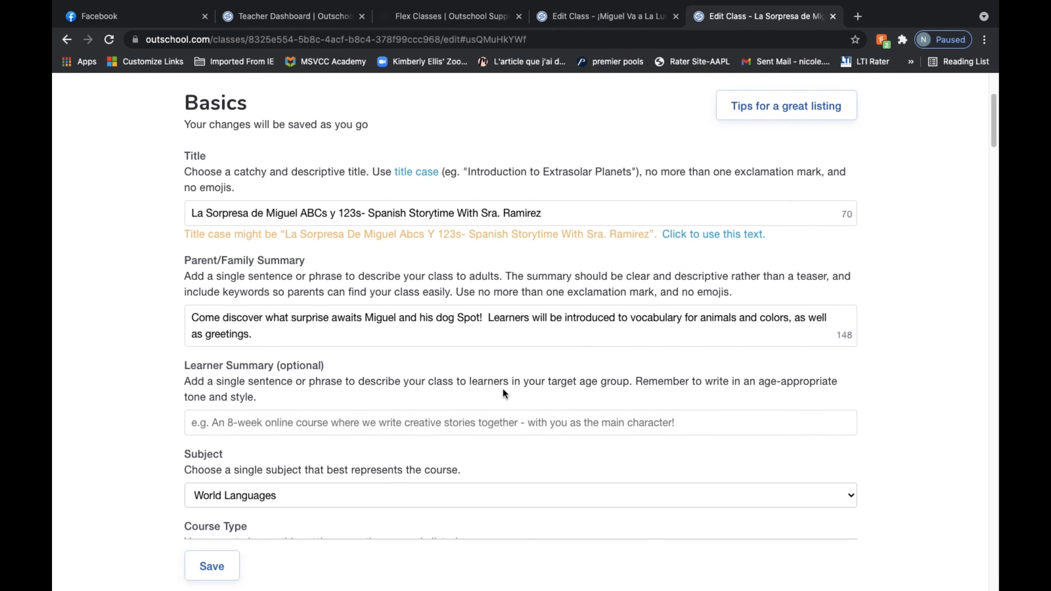
scroll(503, 393, down, 1)
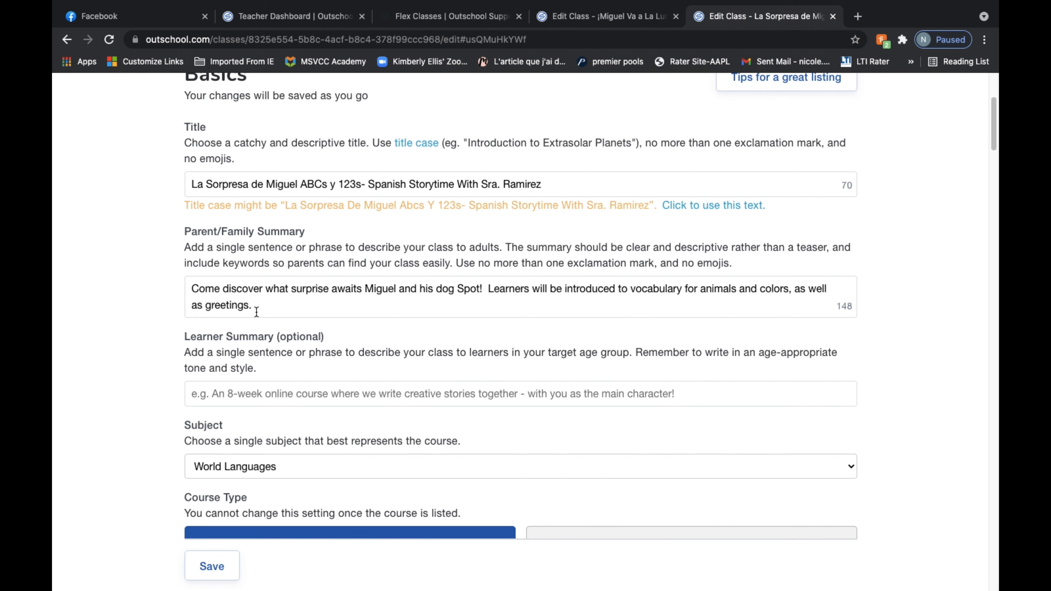
scroll(257, 311, down, 3)
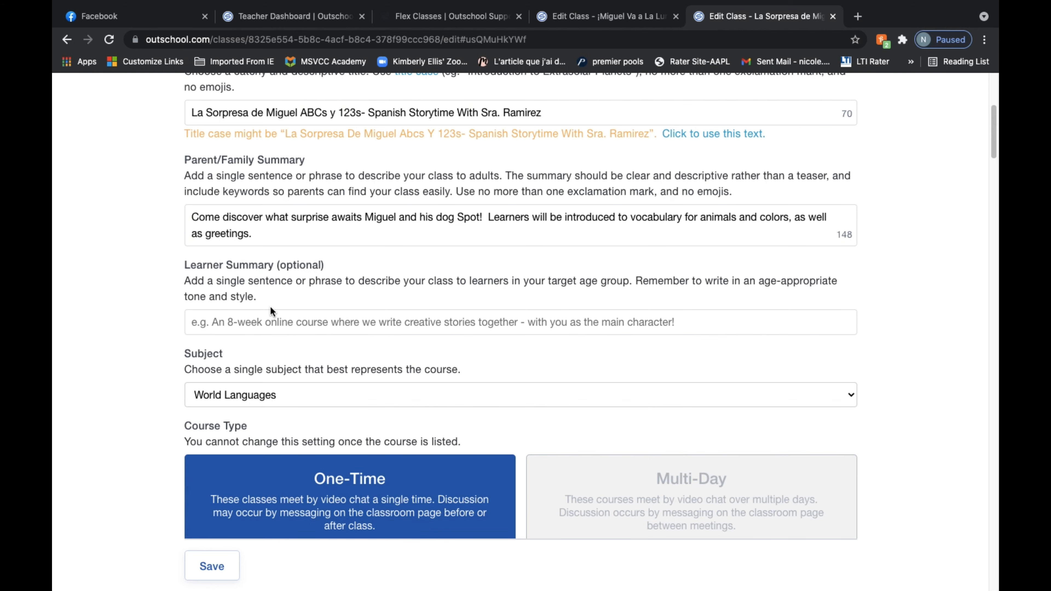
scroll(270, 307, down, 2)
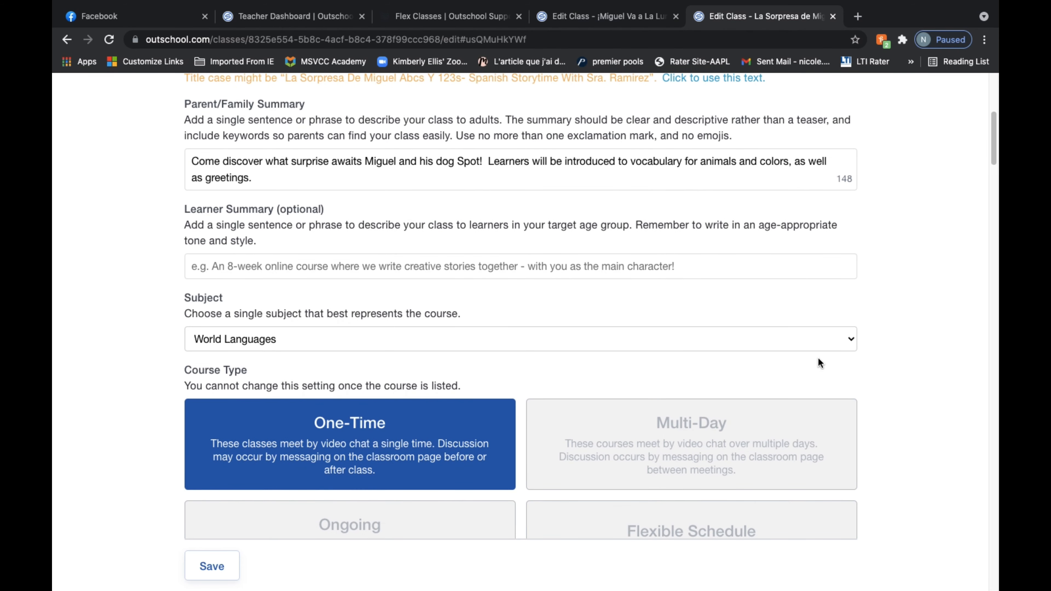
click(848, 342)
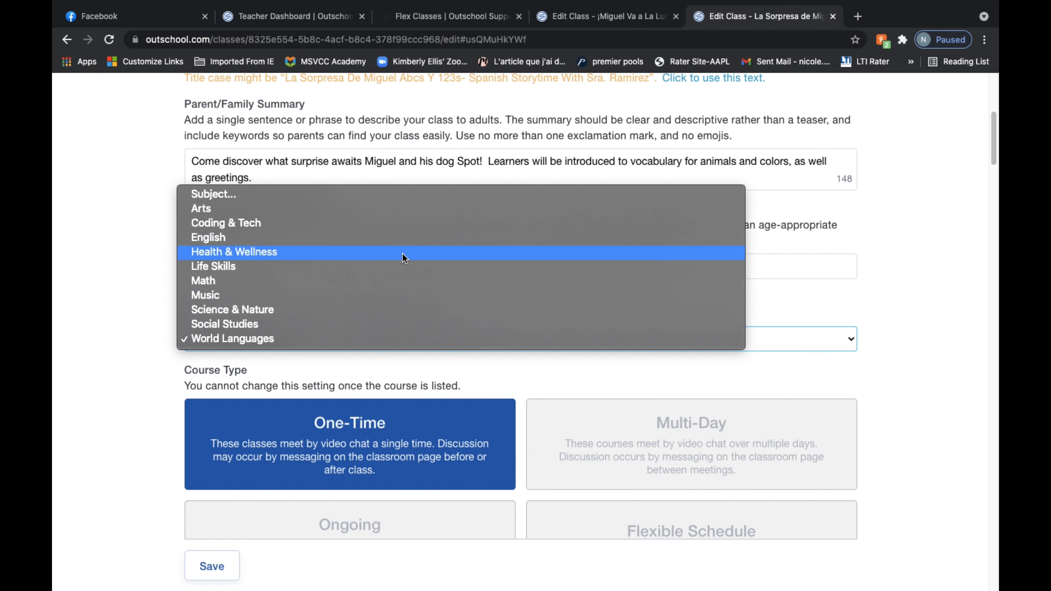
click(321, 338)
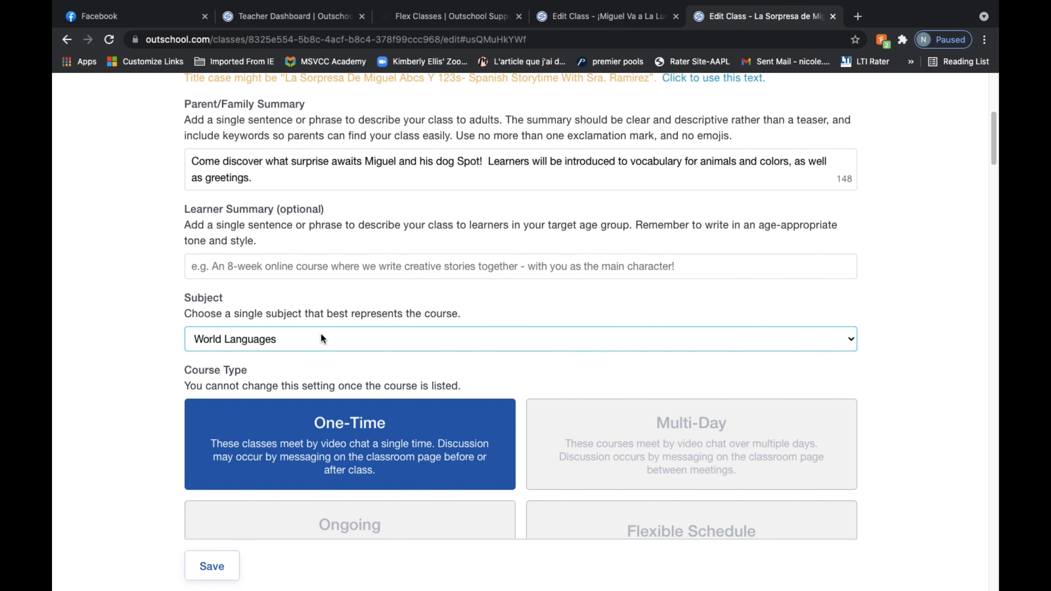
Examine the course type options, the cover image and the course videos for adults and learners.
scroll(321, 338, down, 3)
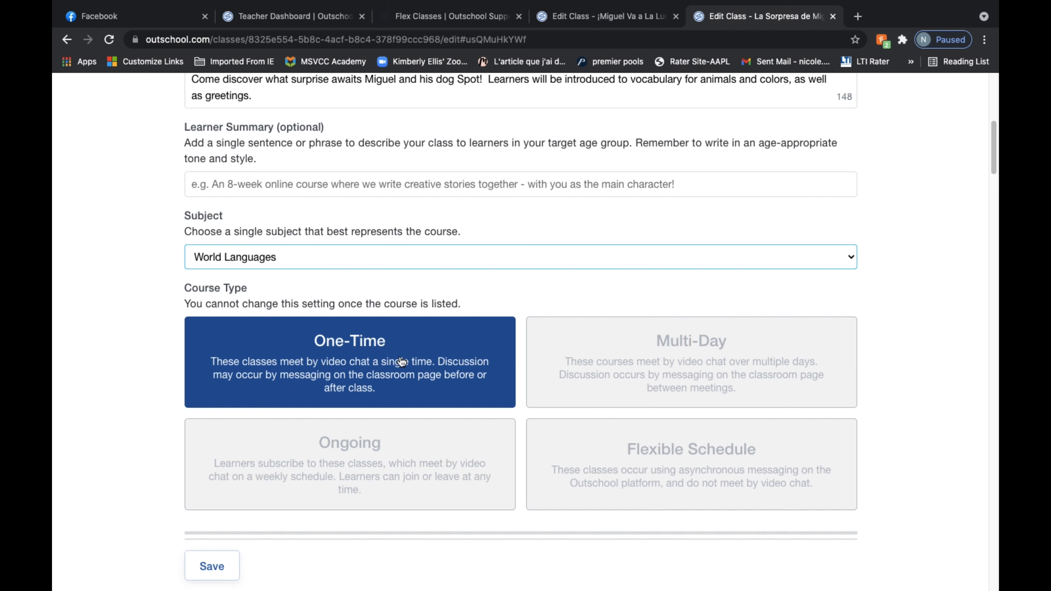
scroll(401, 361, down, 1)
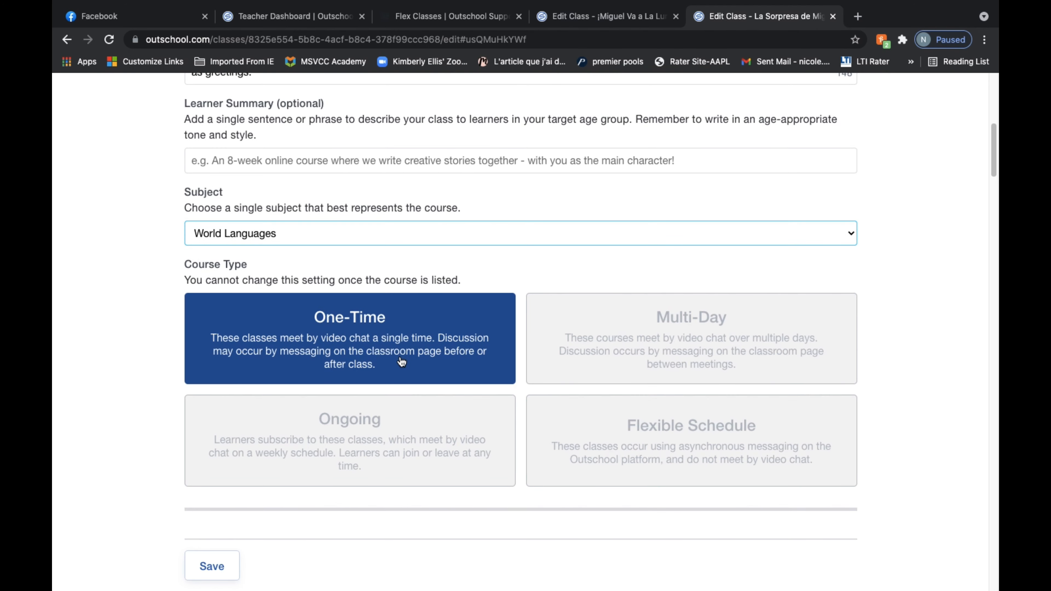
scroll(400, 361, down, 4)
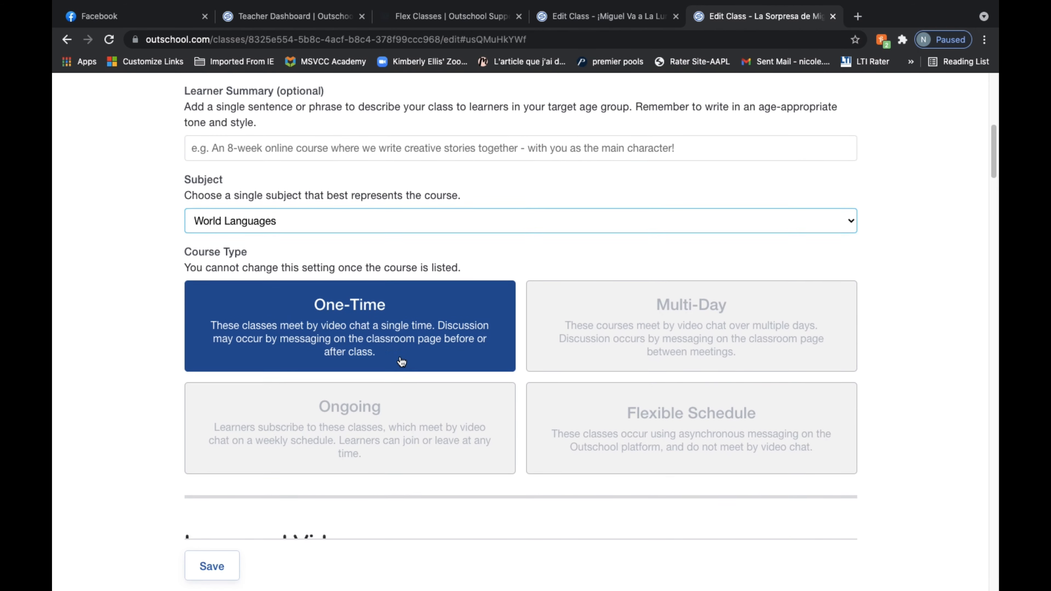
scroll(400, 361, down, 3)
scroll(400, 362, down, 5)
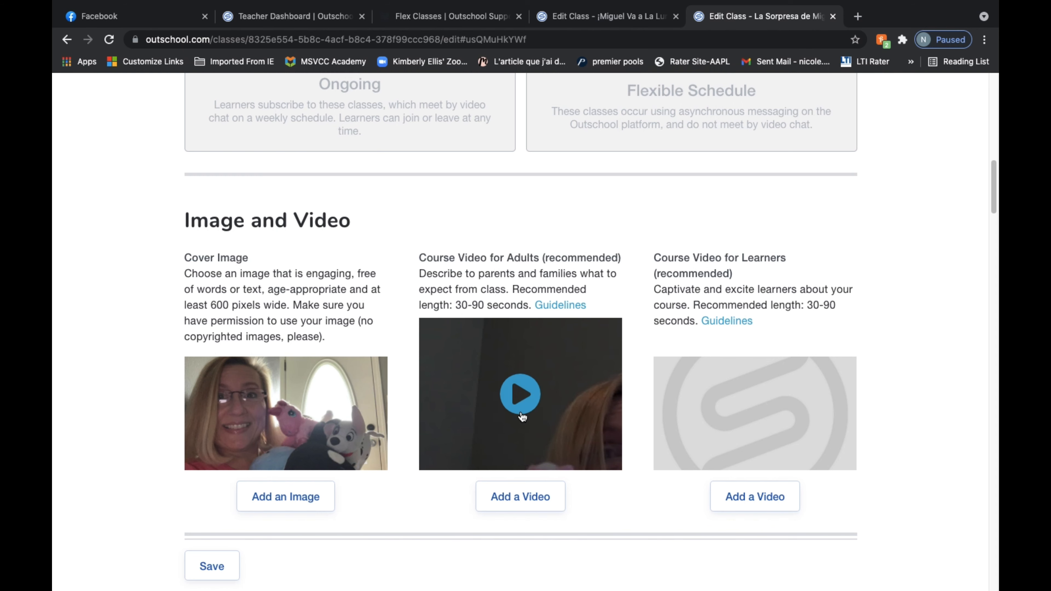
scroll(522, 416, down, 1)
scroll(522, 415, up, 1)
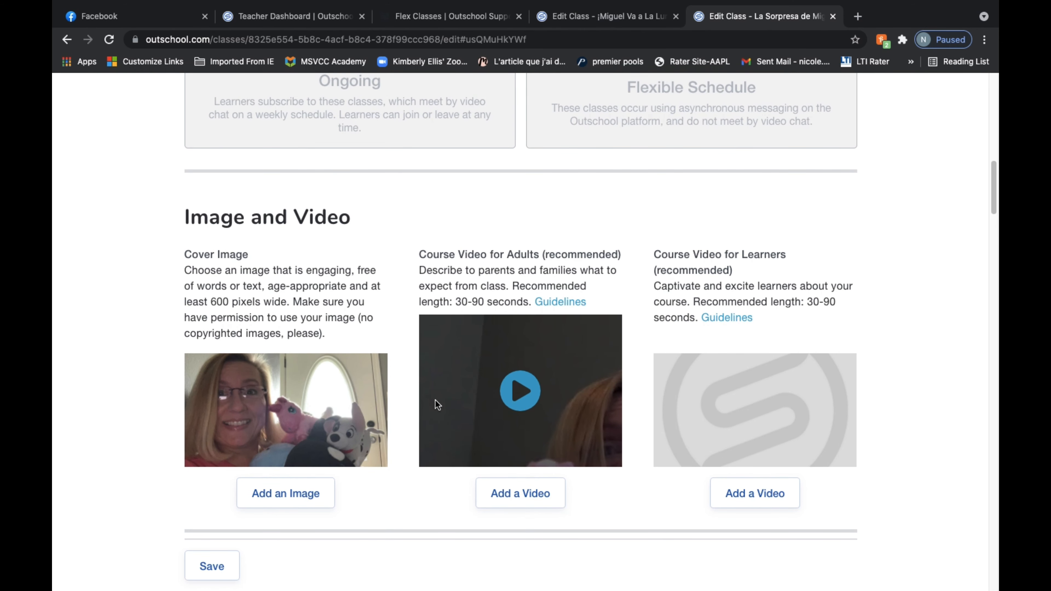
scroll(435, 400, down, 2)
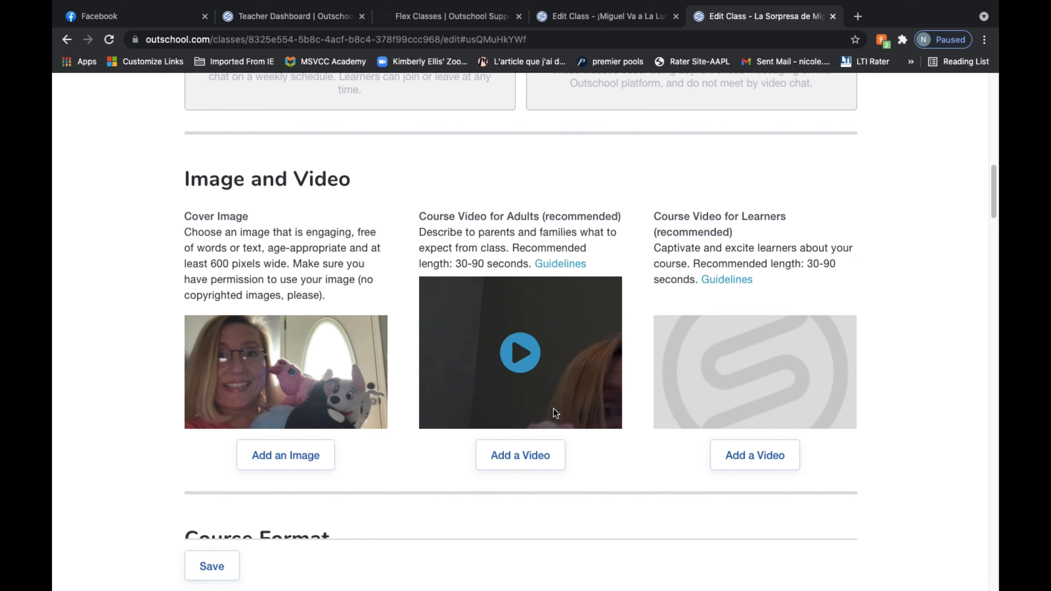
scroll(553, 408, down, 3)
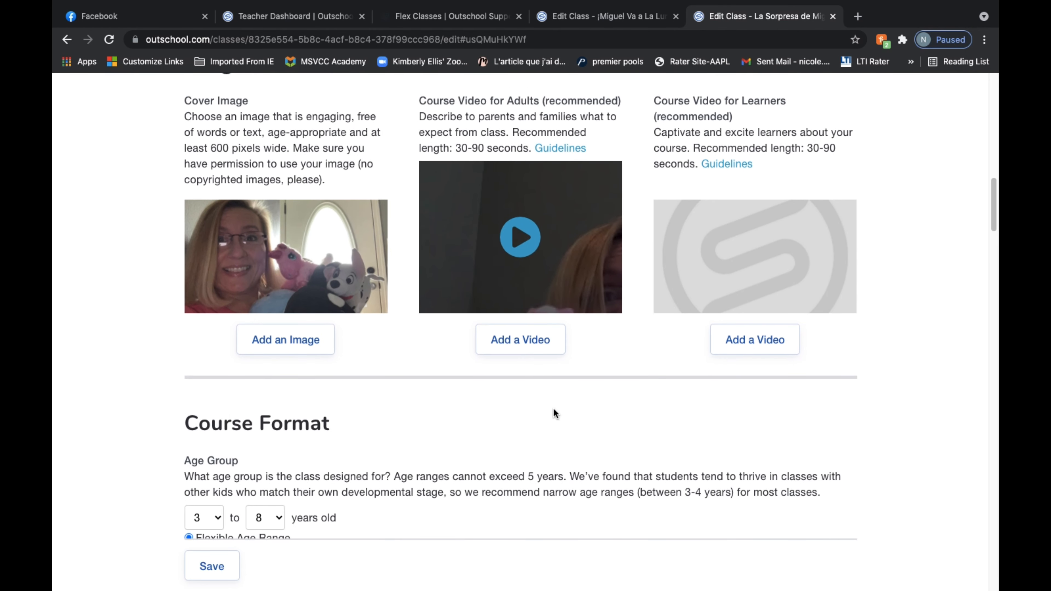
Set the upper limit of the class's age group to 6 years old.
scroll(554, 409, down, 3)
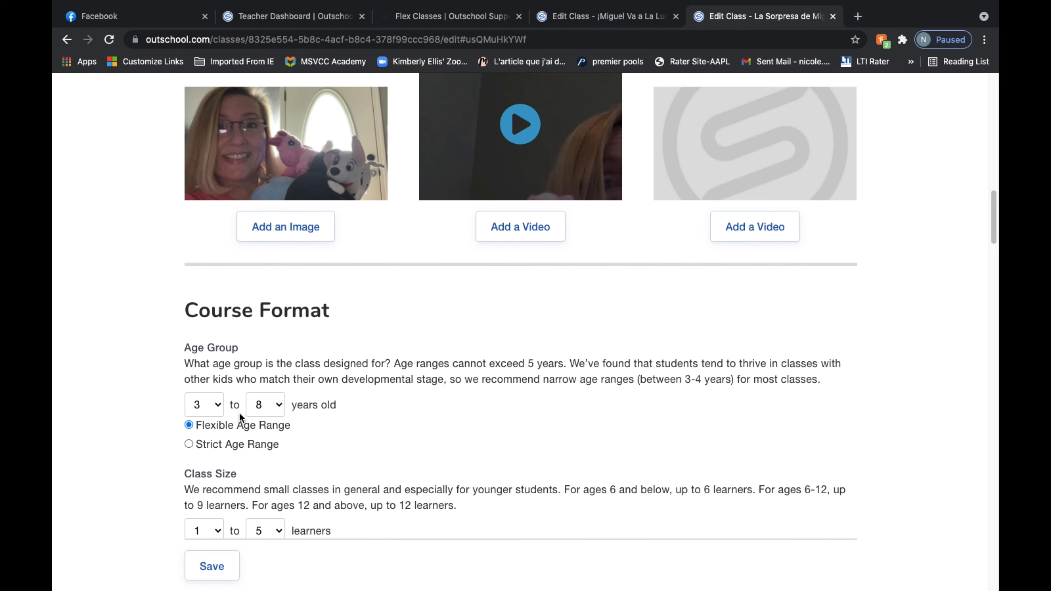
scroll(343, 344, up, 3)
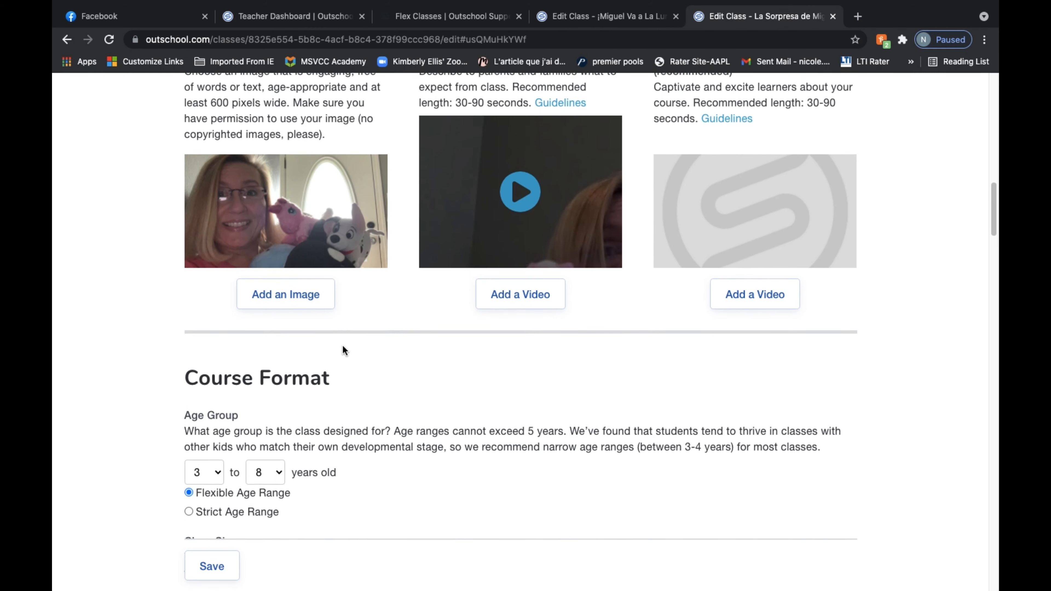
scroll(342, 350, up, 1)
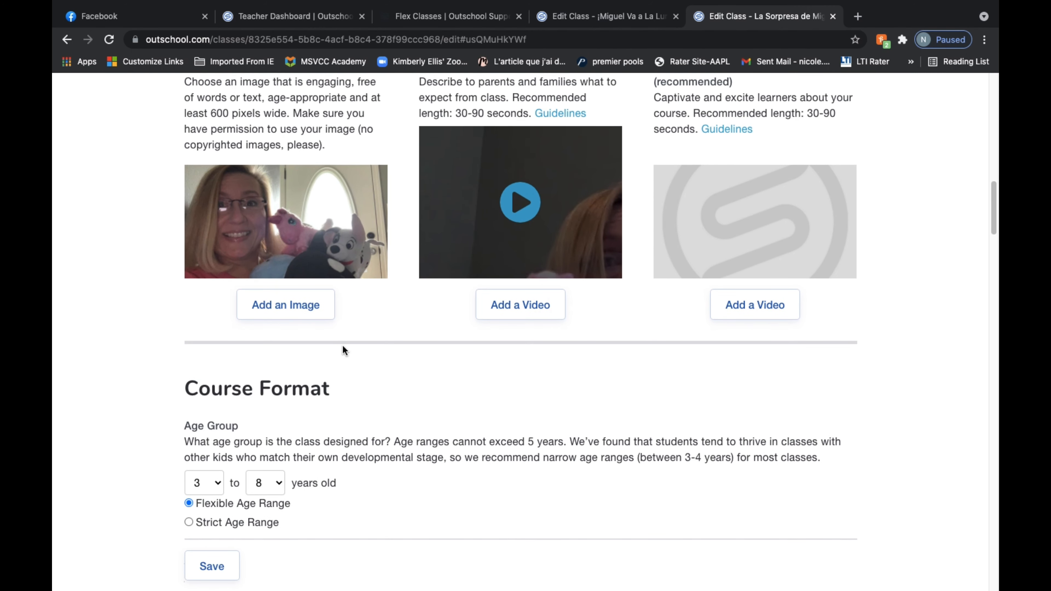
click(279, 484)
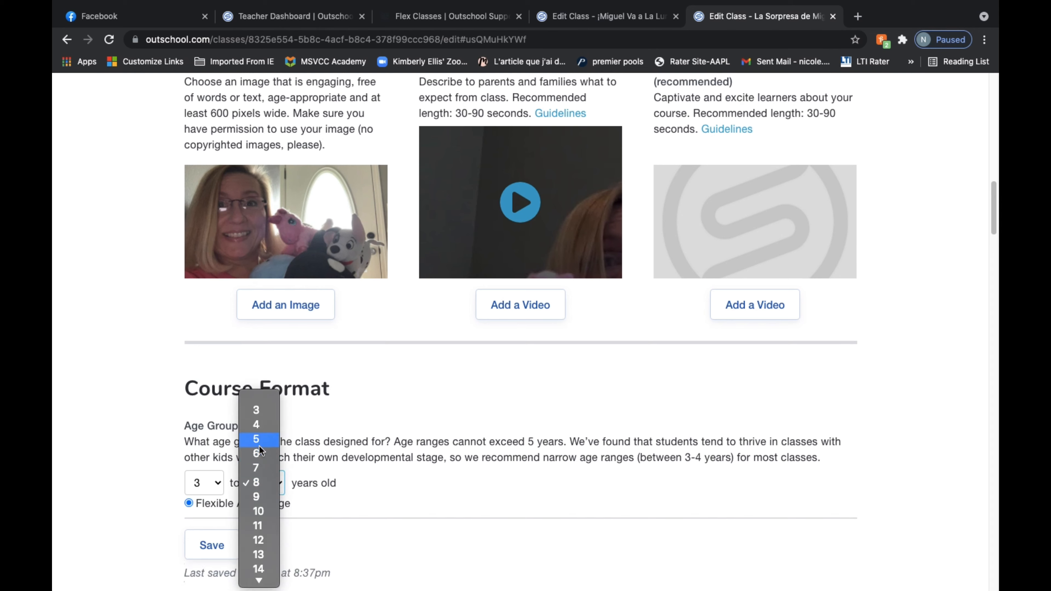
key(Escape)
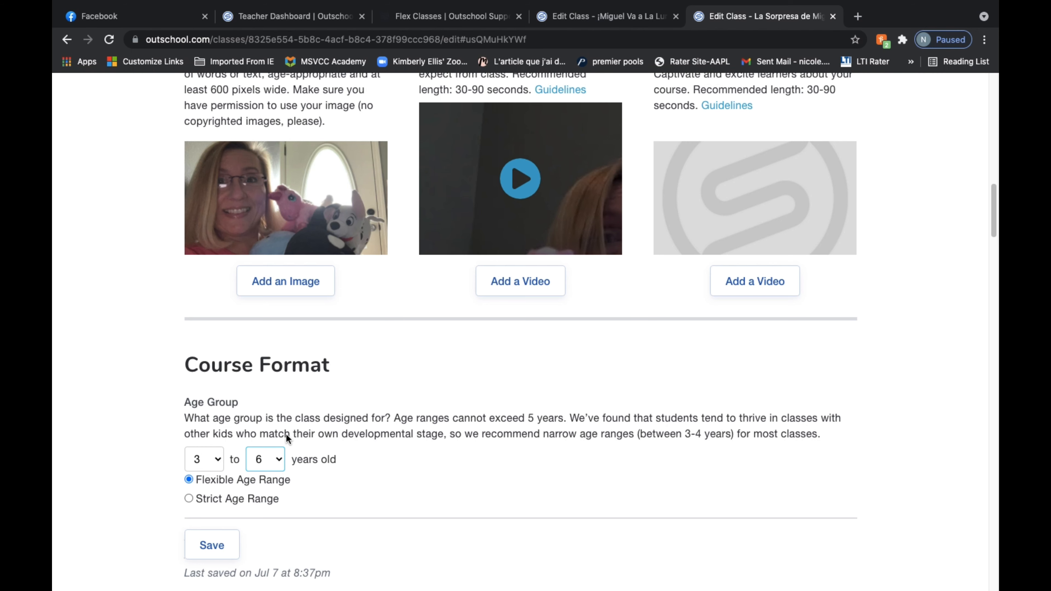
Review the class size, duration and language settings, and the class experience, learning goals, homework and assessment fields.
scroll(286, 434, down, 5)
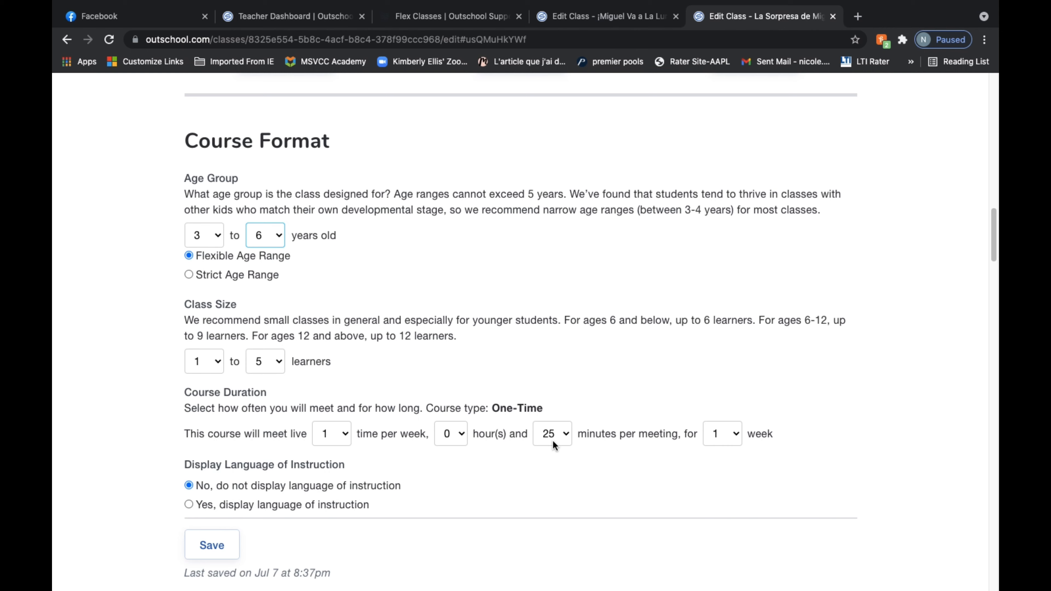
scroll(552, 439, down, 4)
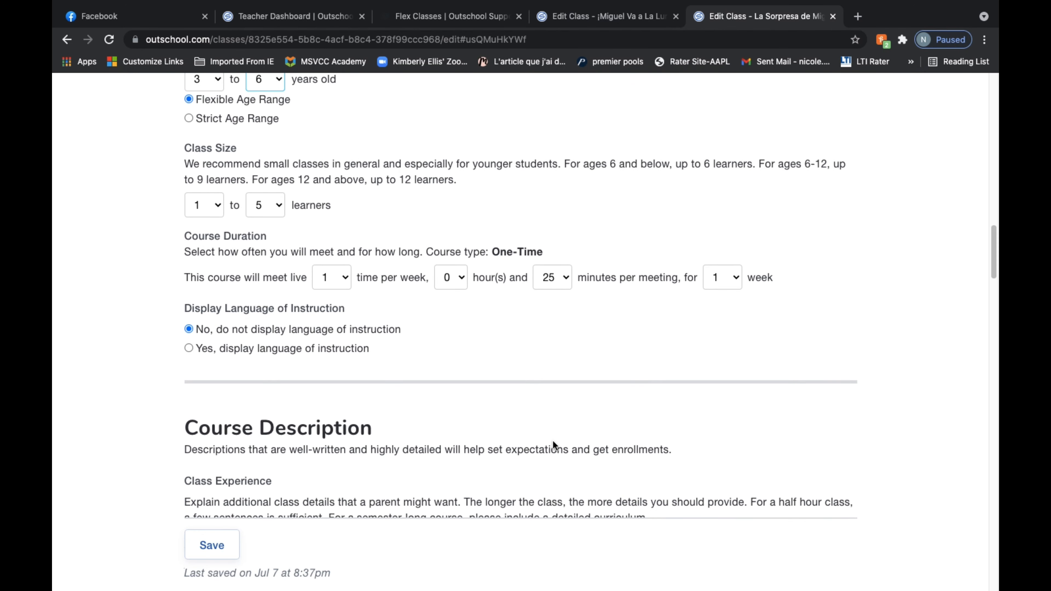
scroll(552, 440, down, 5)
scroll(553, 439, down, 3)
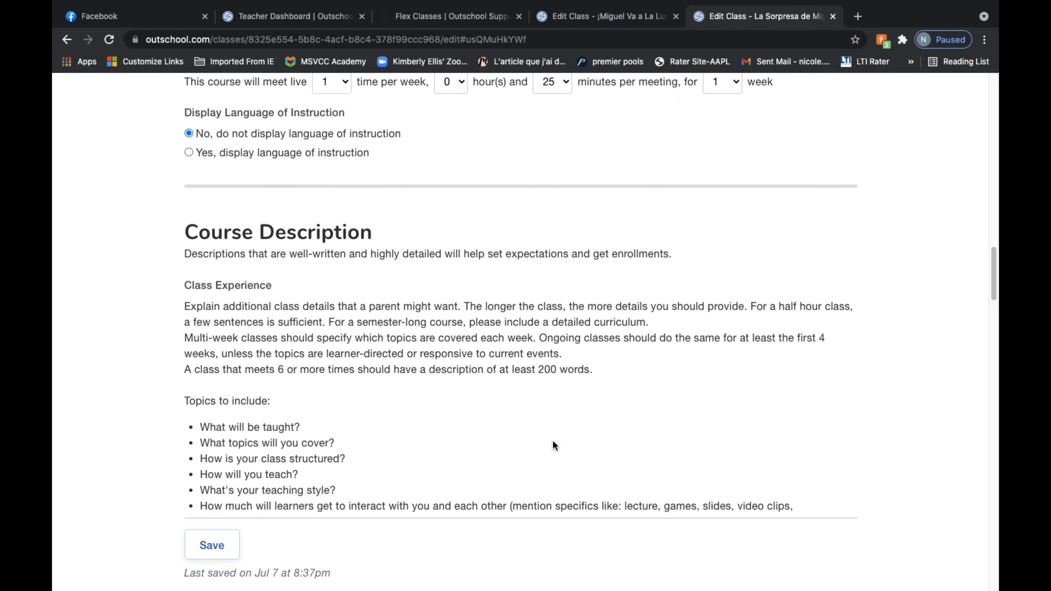
scroll(553, 441, down, 3)
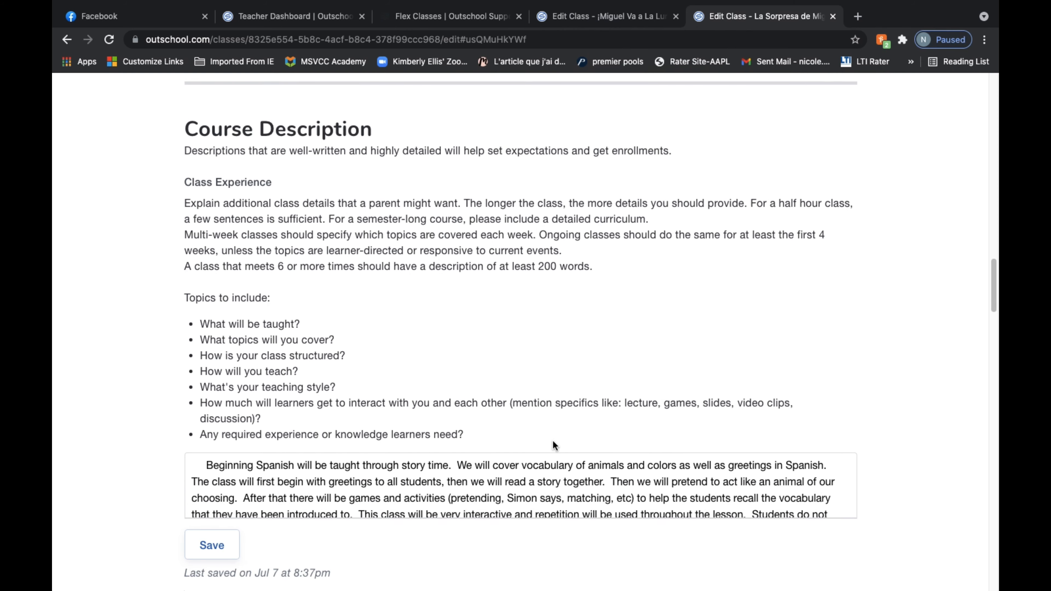
scroll(552, 442, down, 1)
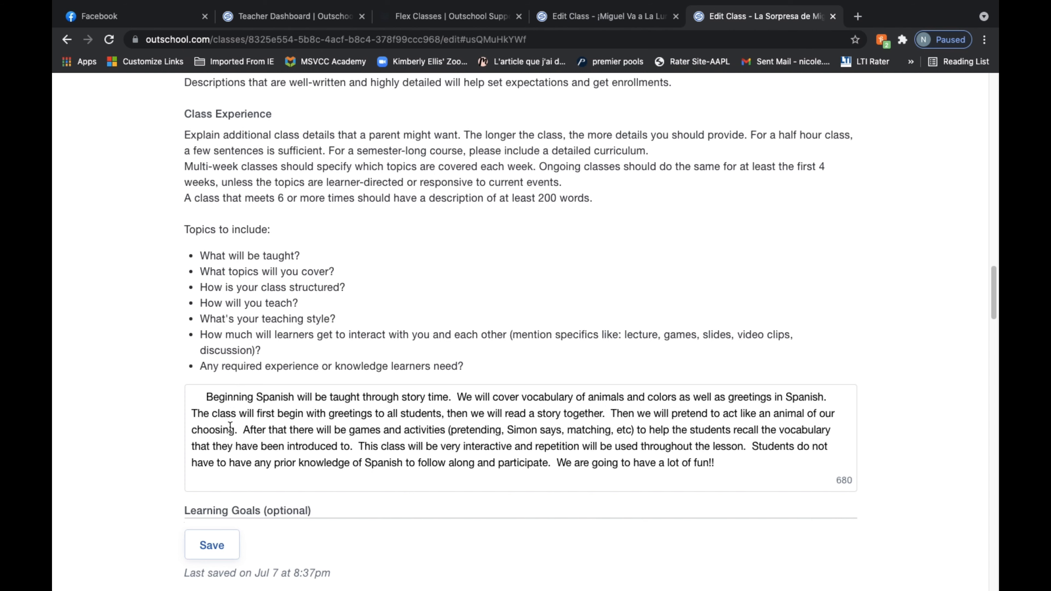
scroll(233, 433, down, 1)
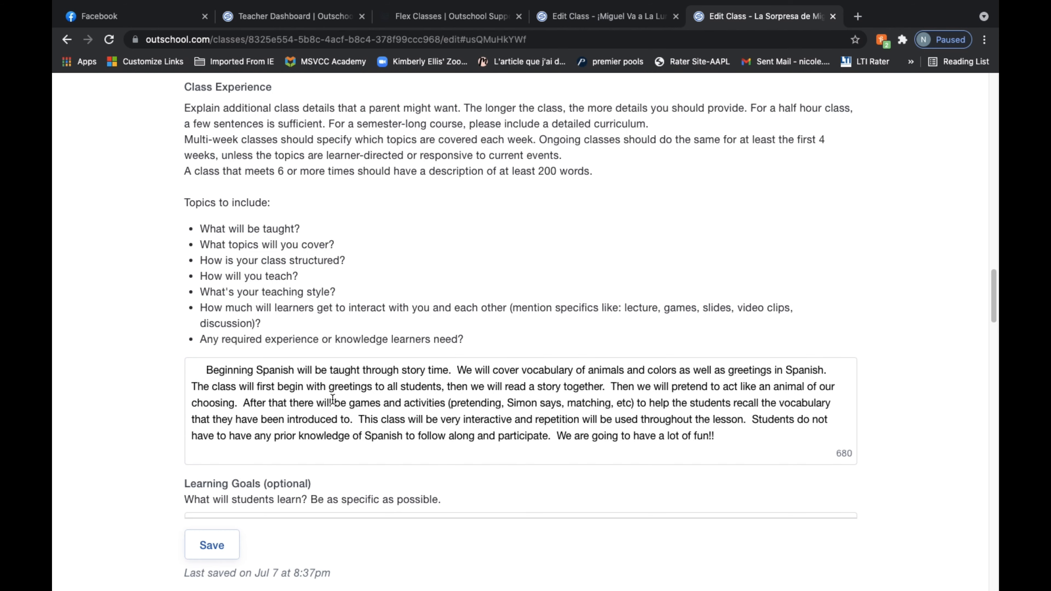
scroll(335, 422, down, 1)
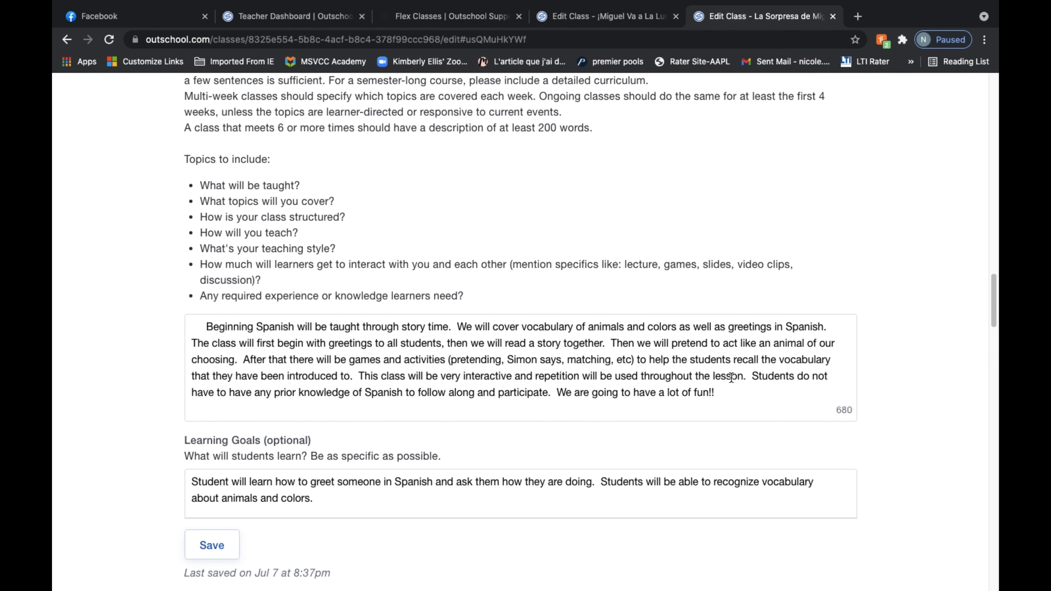
scroll(428, 442, down, 3)
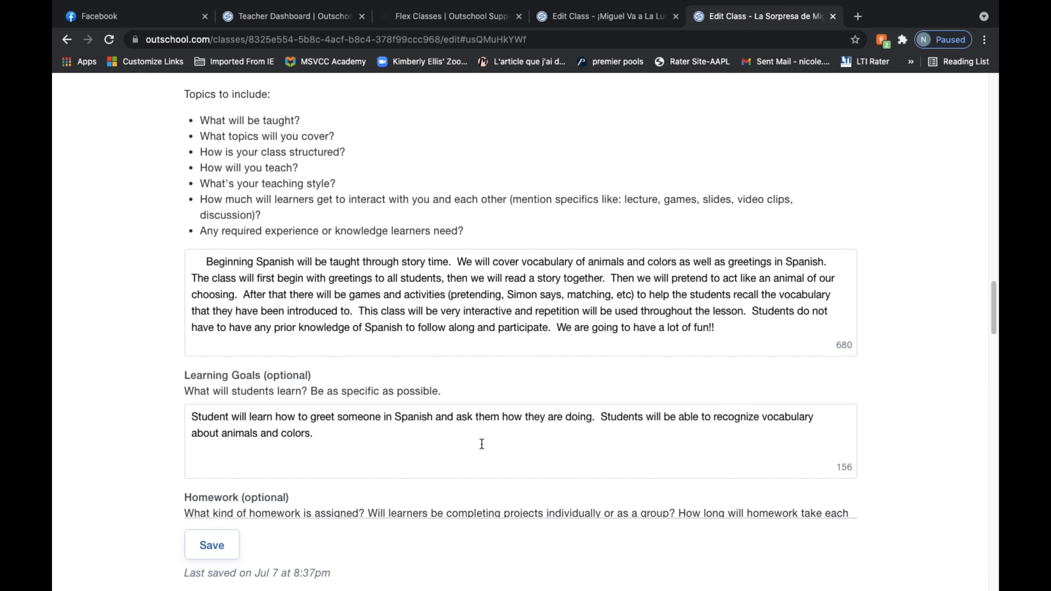
scroll(476, 451, down, 3)
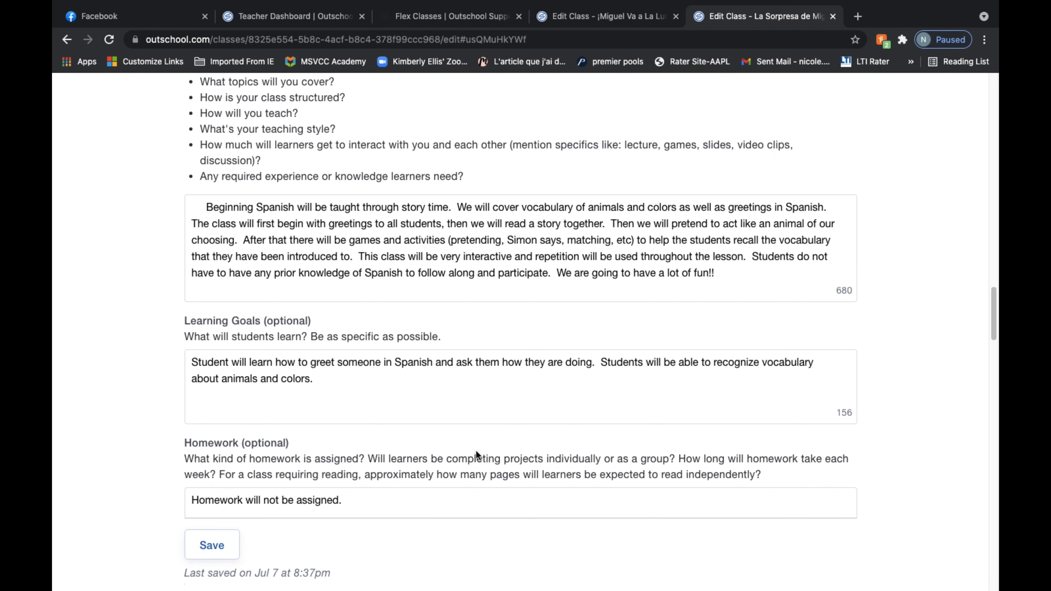
scroll(477, 450, down, 3)
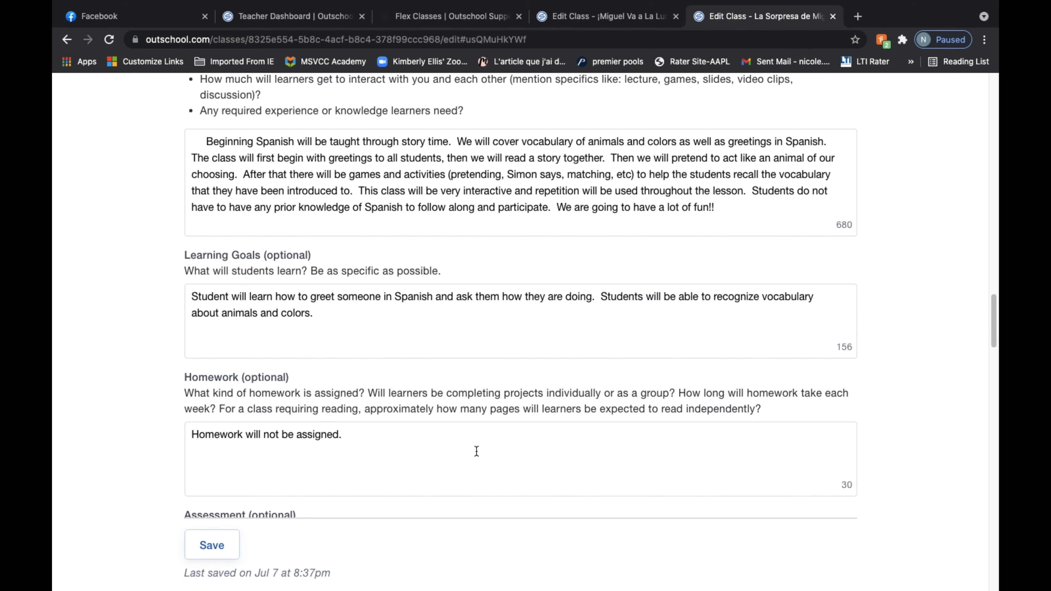
scroll(477, 451, down, 3)
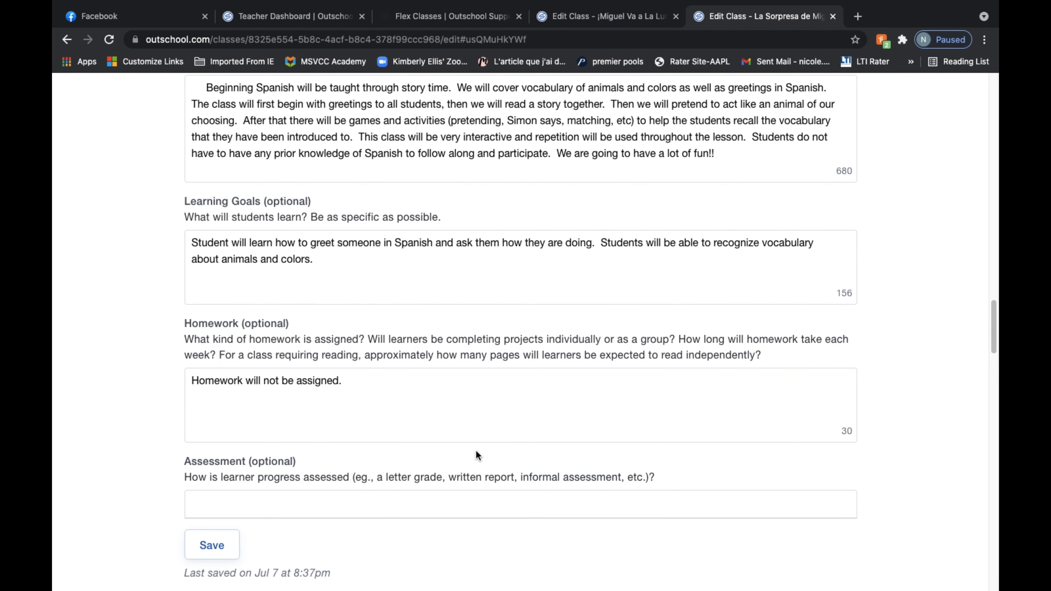
Choose "Miguel Sueña Con Los Dinosaurios- Spanish Story Time- Spanish Immersion" as the suggested next class.
scroll(476, 450, down, 2)
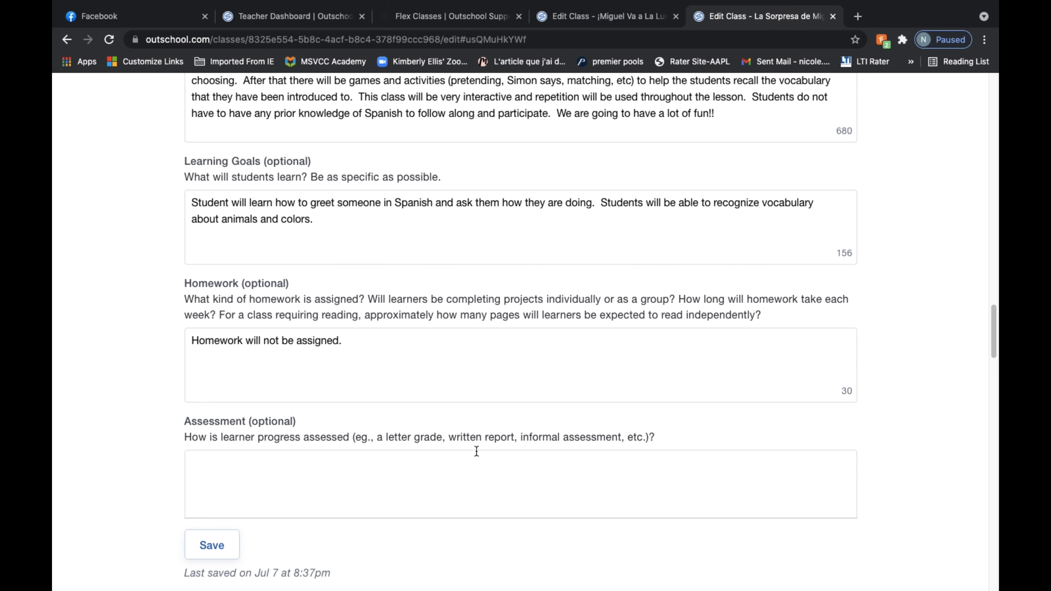
scroll(476, 450, down, 6)
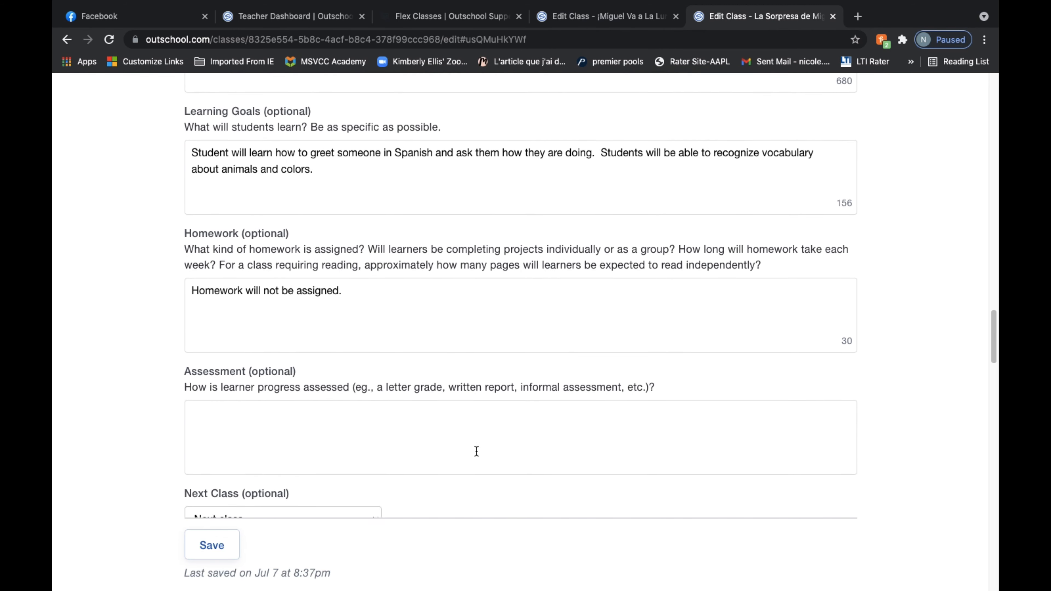
scroll(475, 449, down, 2)
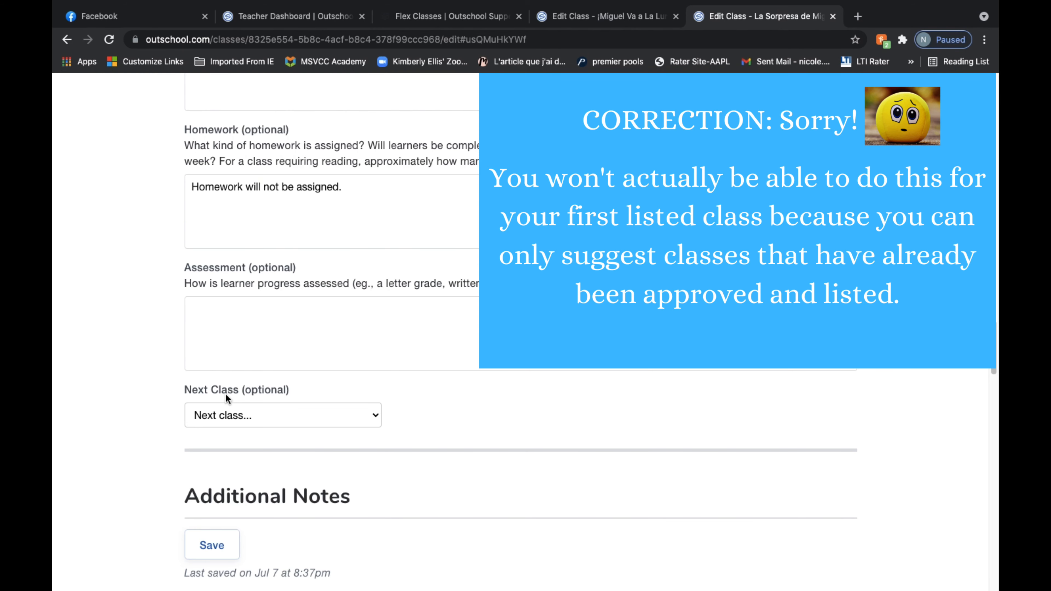
click(378, 416)
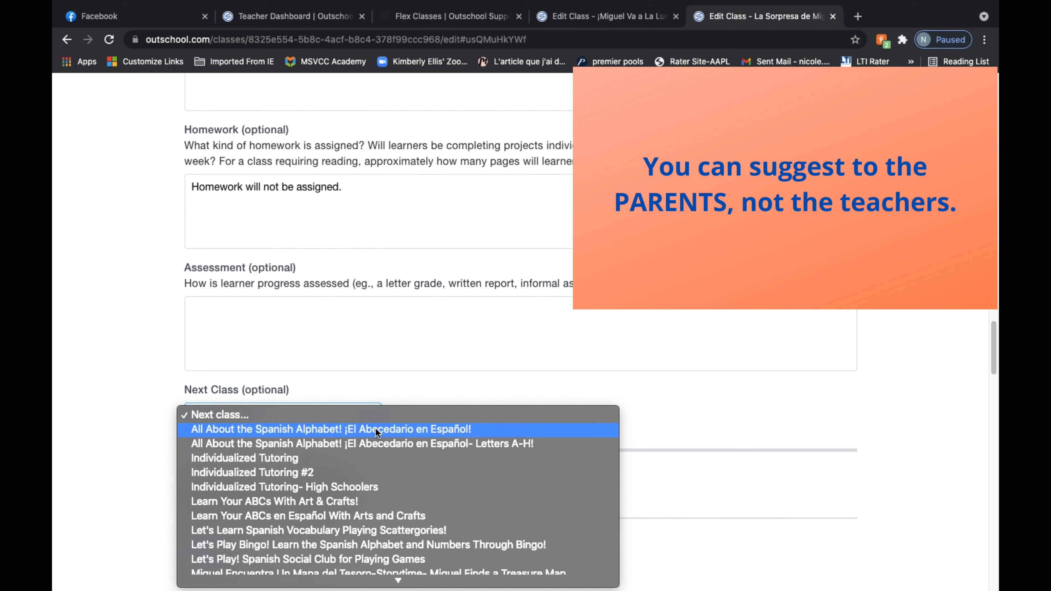
scroll(375, 450, down, 3)
scroll(374, 451, down, 1)
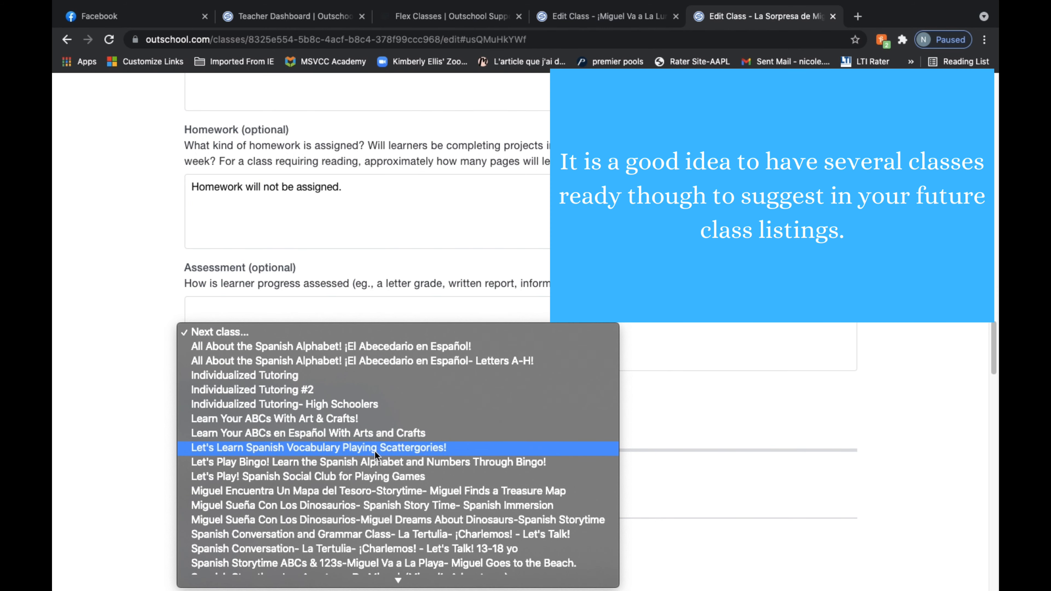
click(332, 503)
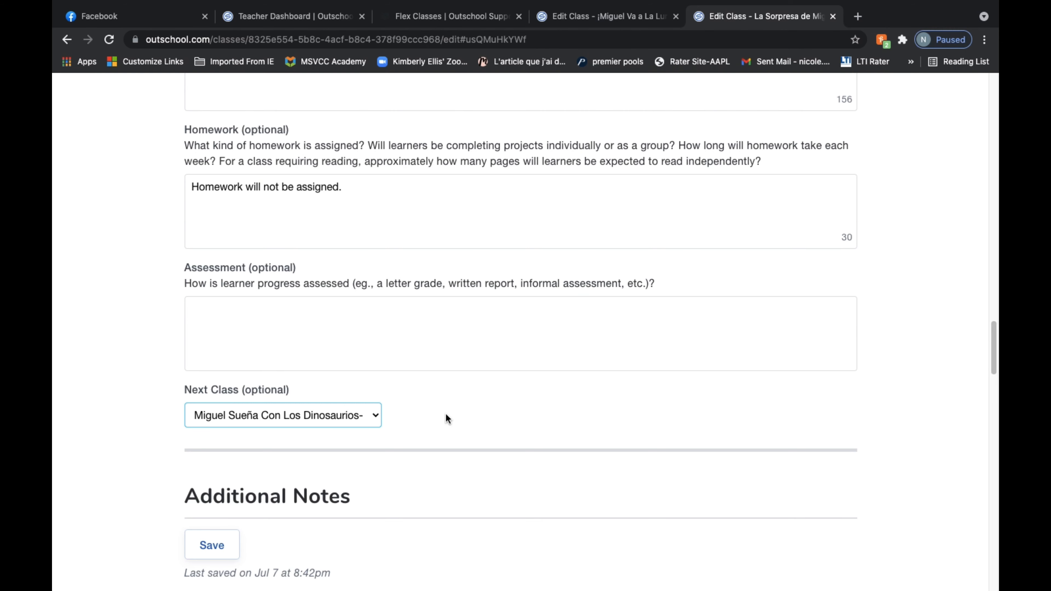
Review the Additional Notes fields for outside work, parental guidance, sources and teacher expertise.
scroll(445, 413, down, 3)
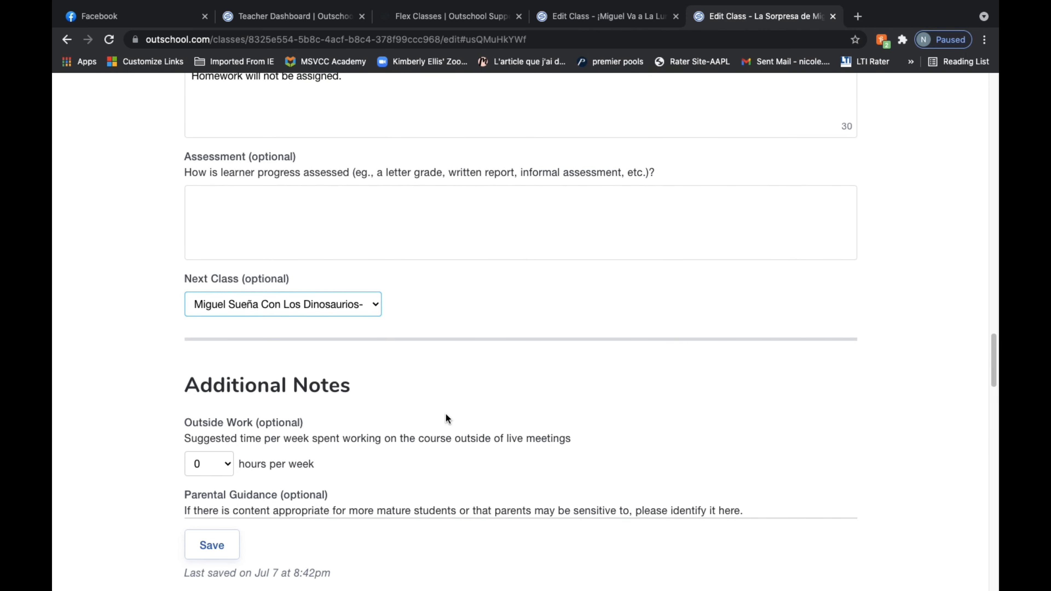
scroll(445, 413, down, 3)
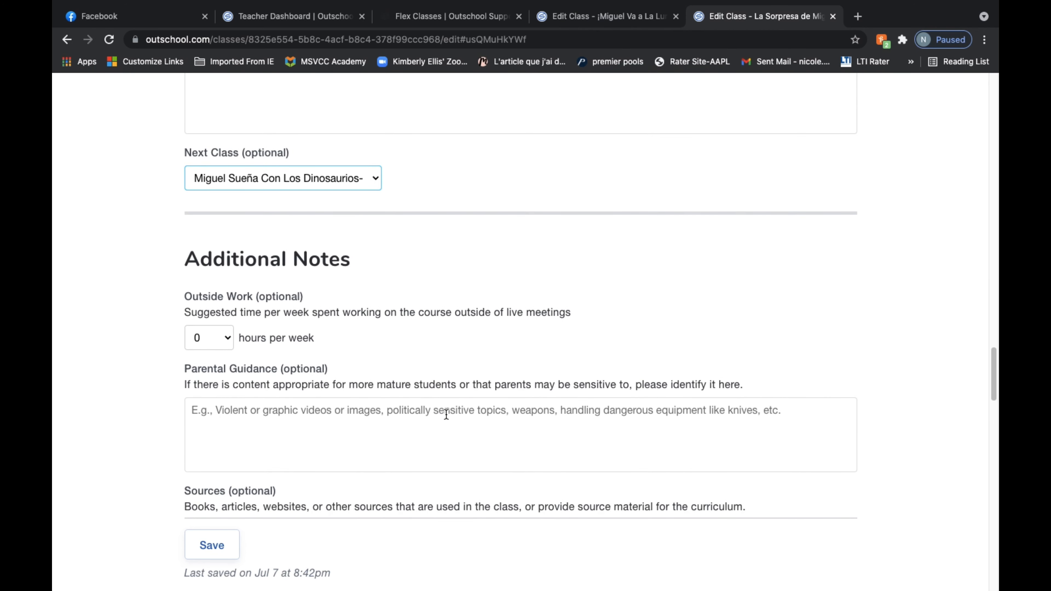
scroll(446, 414, down, 3)
scroll(446, 414, down, 4)
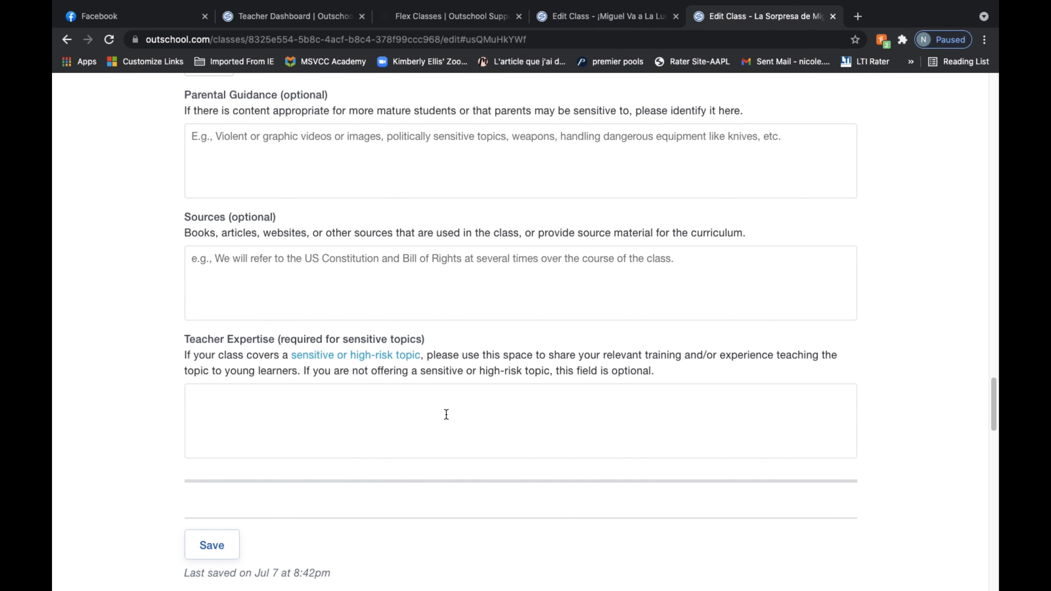
scroll(446, 414, down, 3)
scroll(446, 414, up, 3)
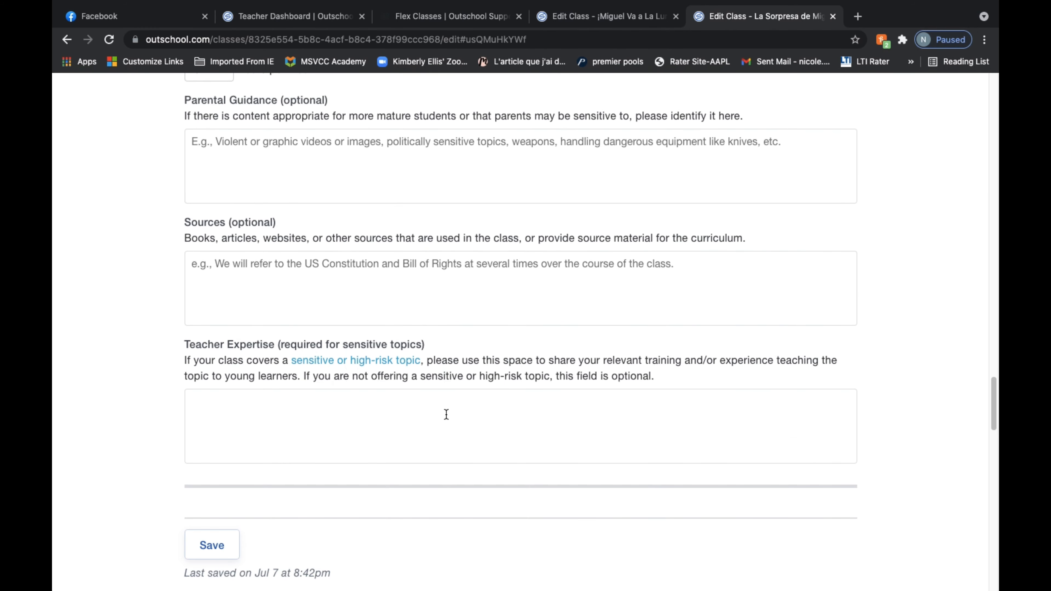
Open a blank external resource entry in the Materials section and cancel it.
scroll(446, 414, down, 6)
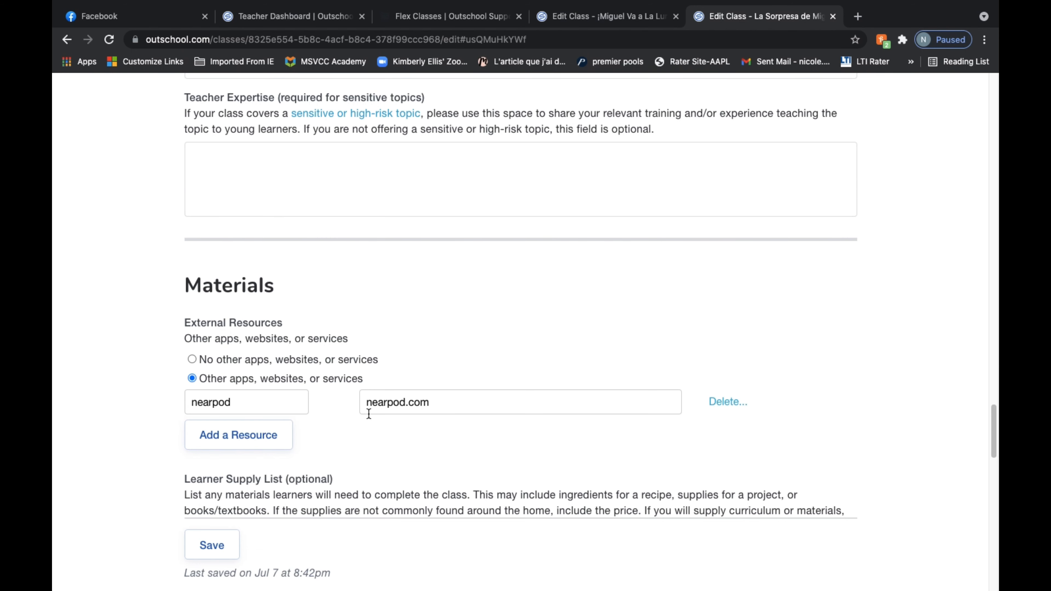
scroll(429, 451, down, 2)
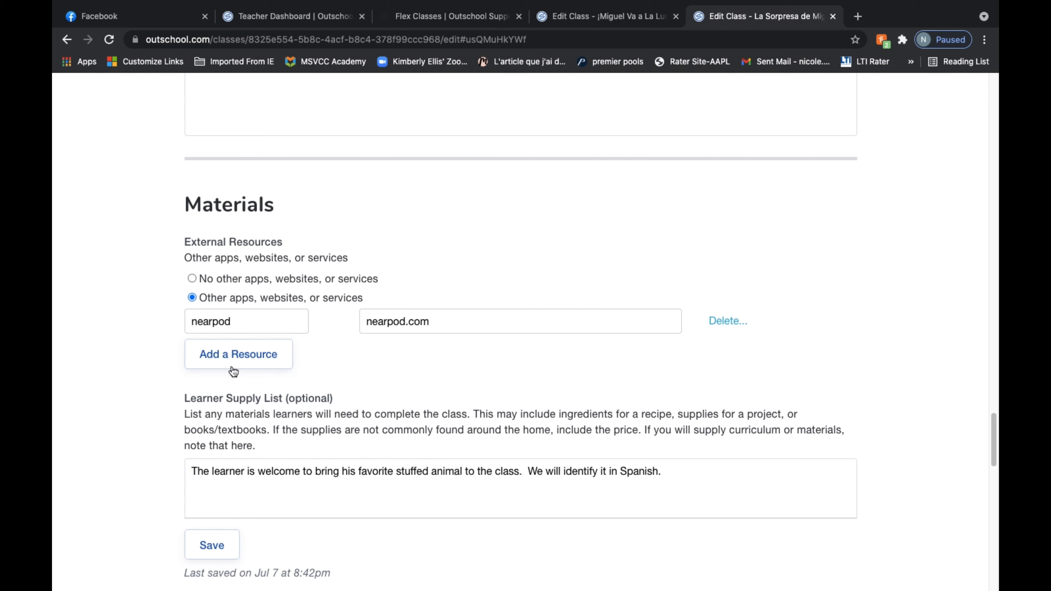
click(231, 361)
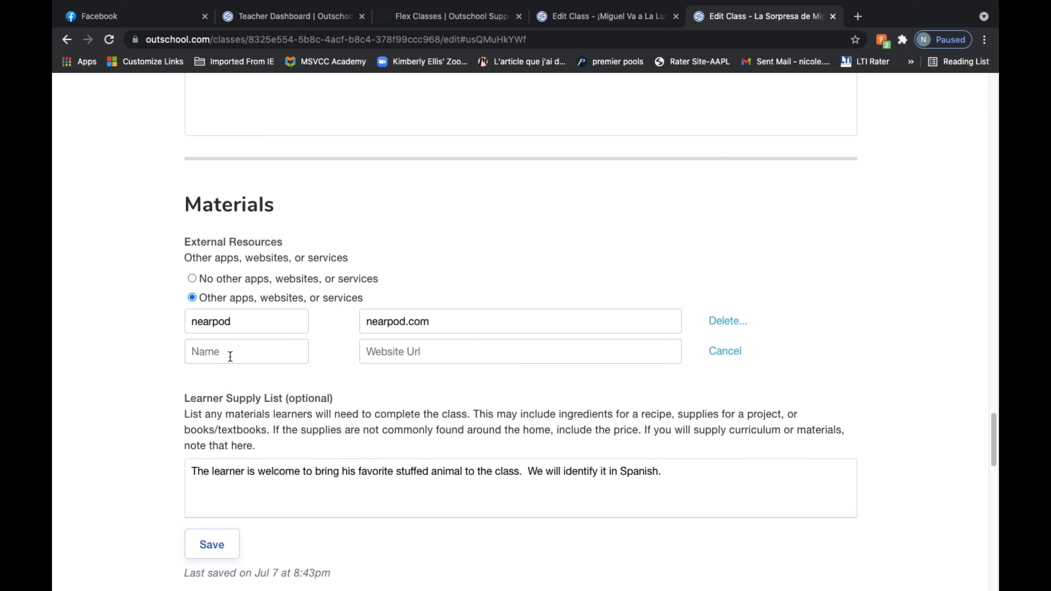
click(730, 351)
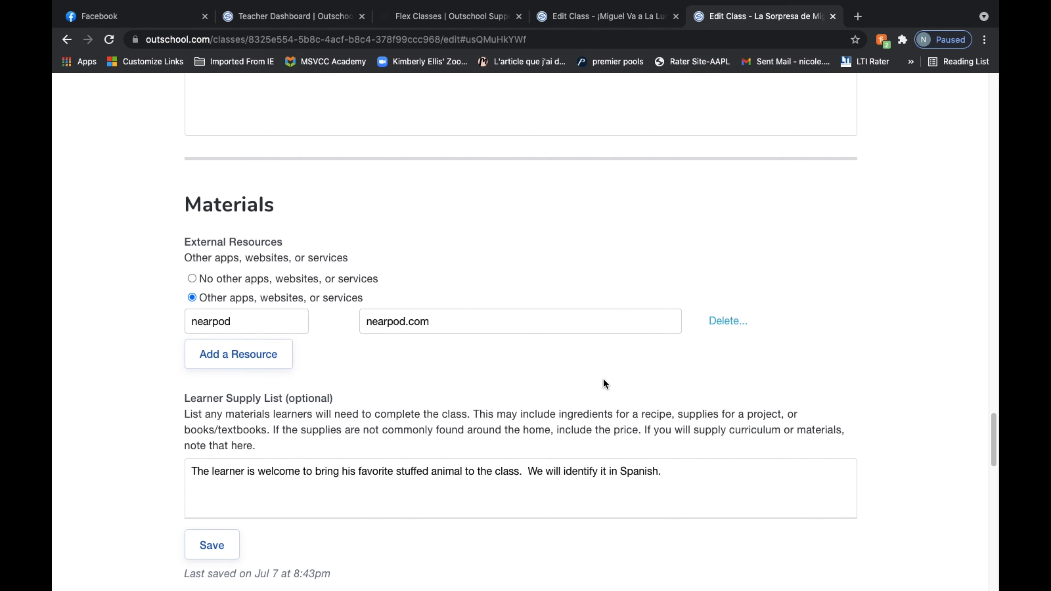
Review the learner supply list and the welcome post for enrolled learners, down to the scheduling section.
scroll(603, 378, down, 3)
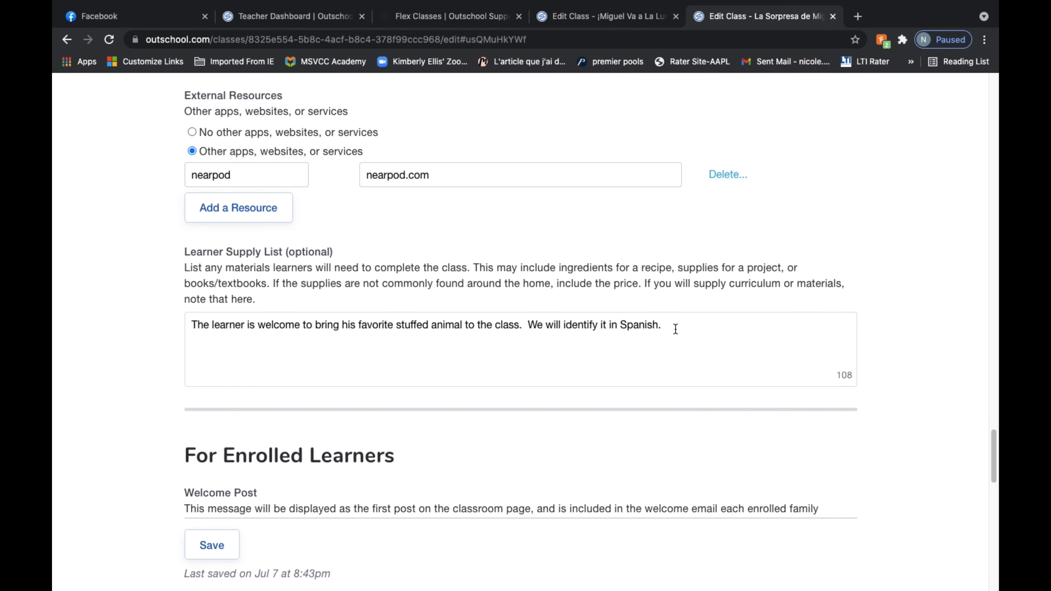
scroll(675, 330, down, 3)
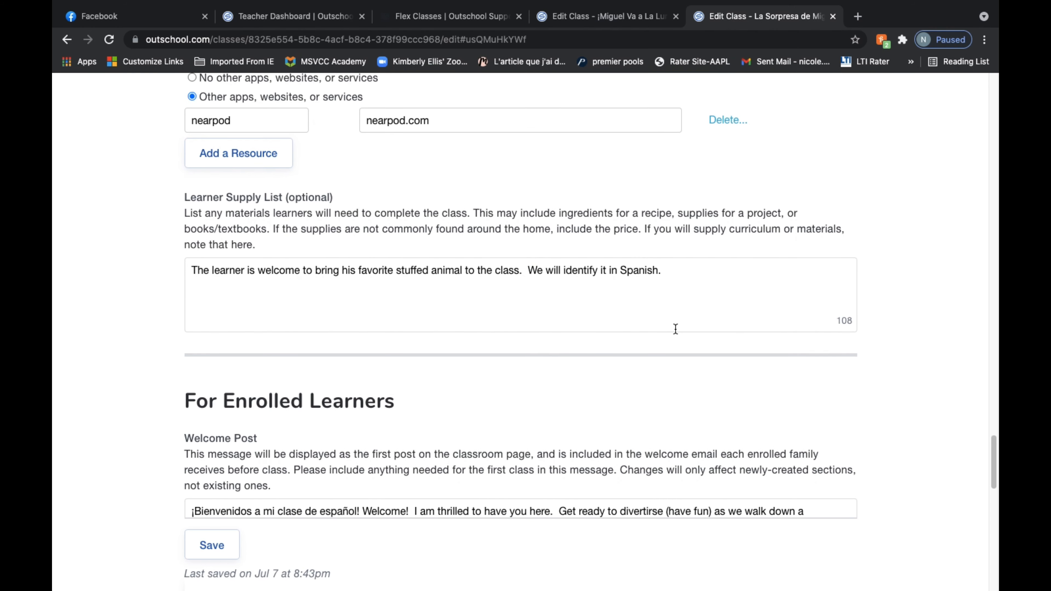
scroll(675, 329, down, 7)
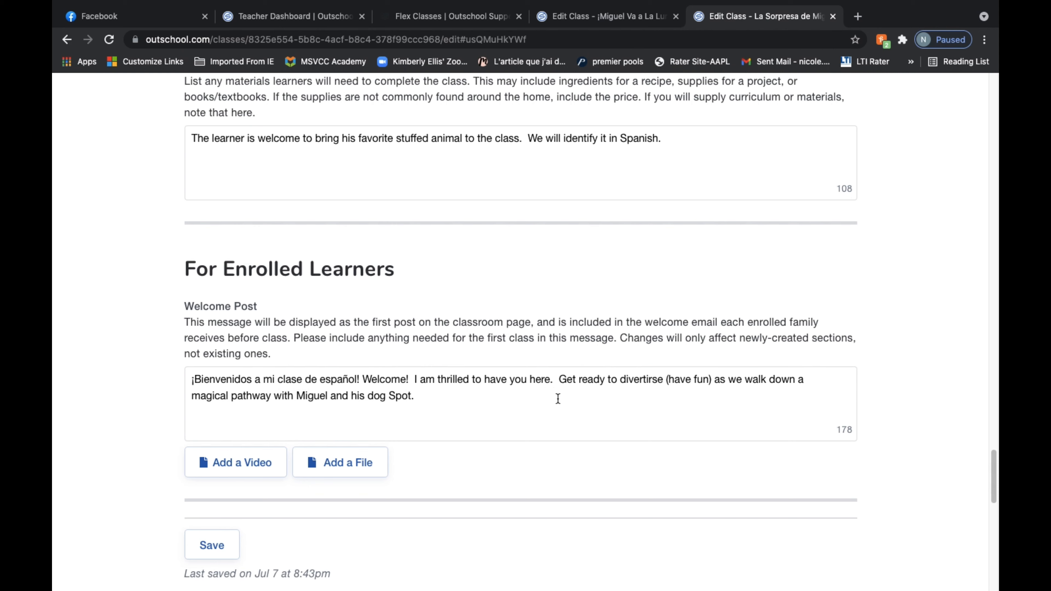
scroll(558, 398, down, 1)
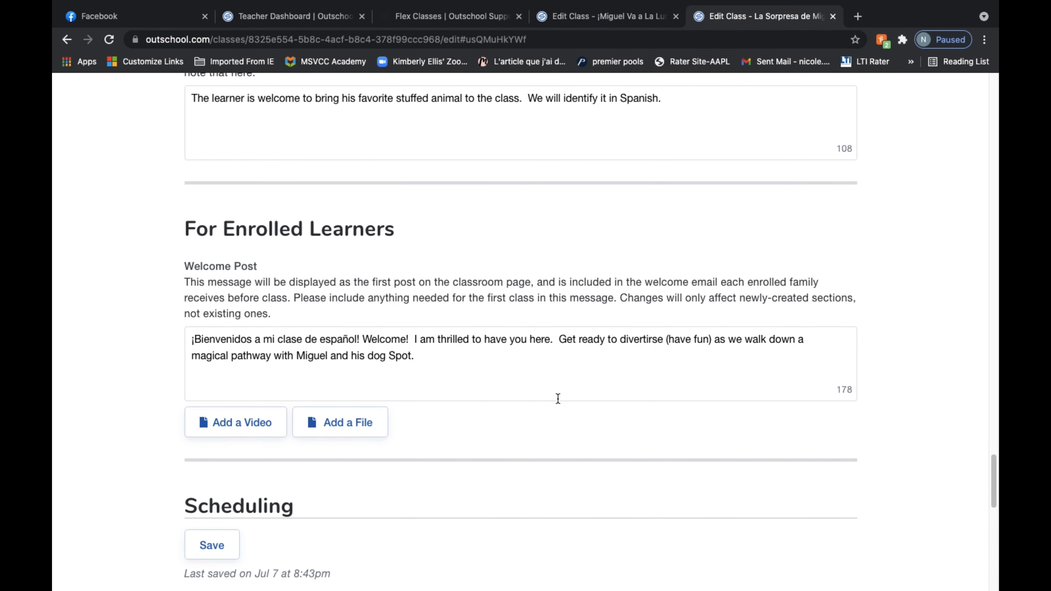
scroll(558, 398, down, 2)
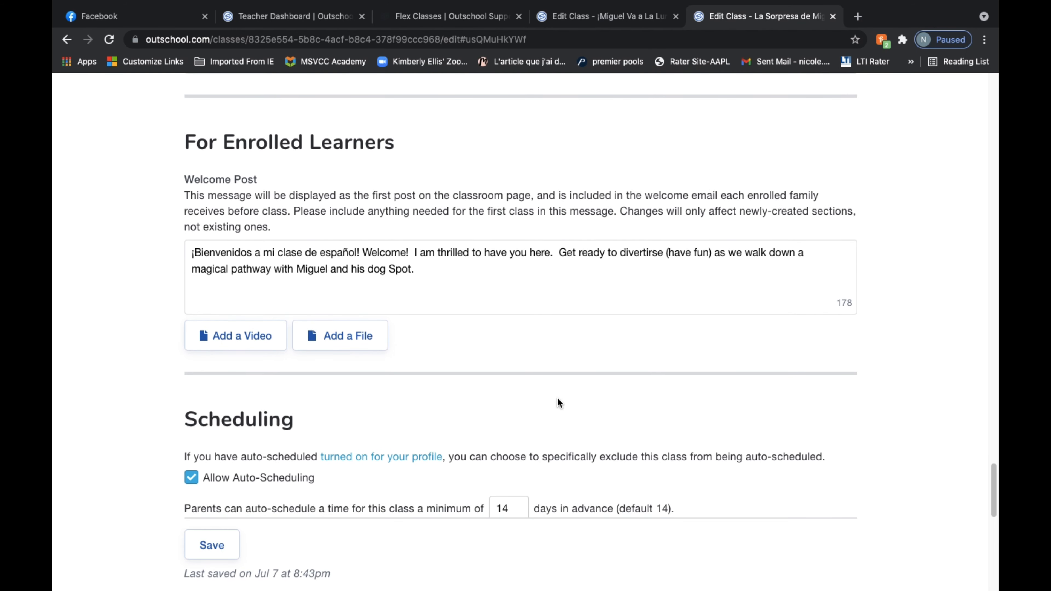
scroll(557, 398, down, 1)
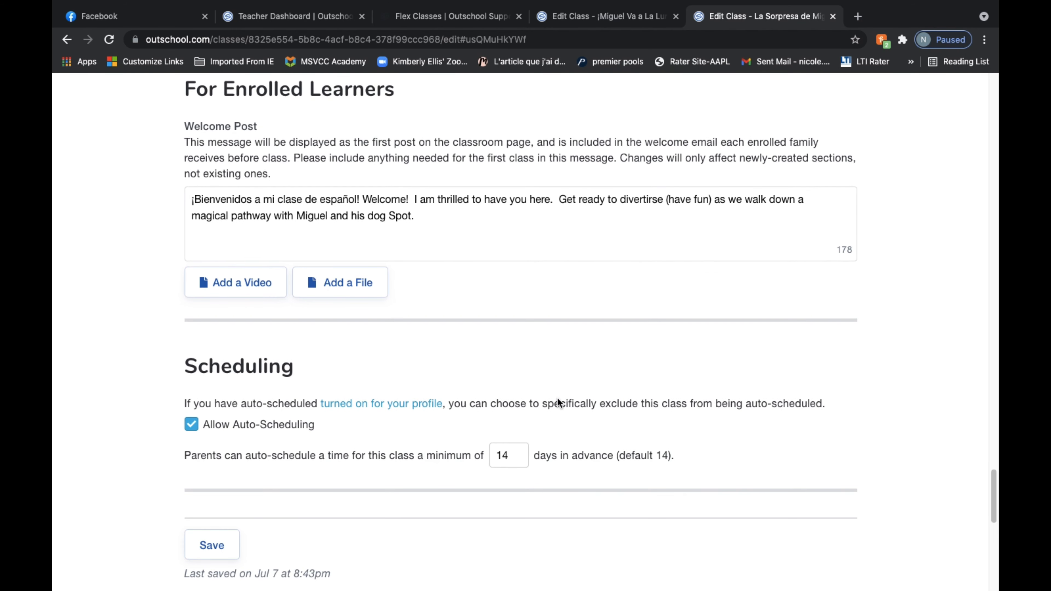
Find the file "Nearpod for Parents.pdf" by searching for "nearpod" and attach it to the welcome post.
click(339, 287)
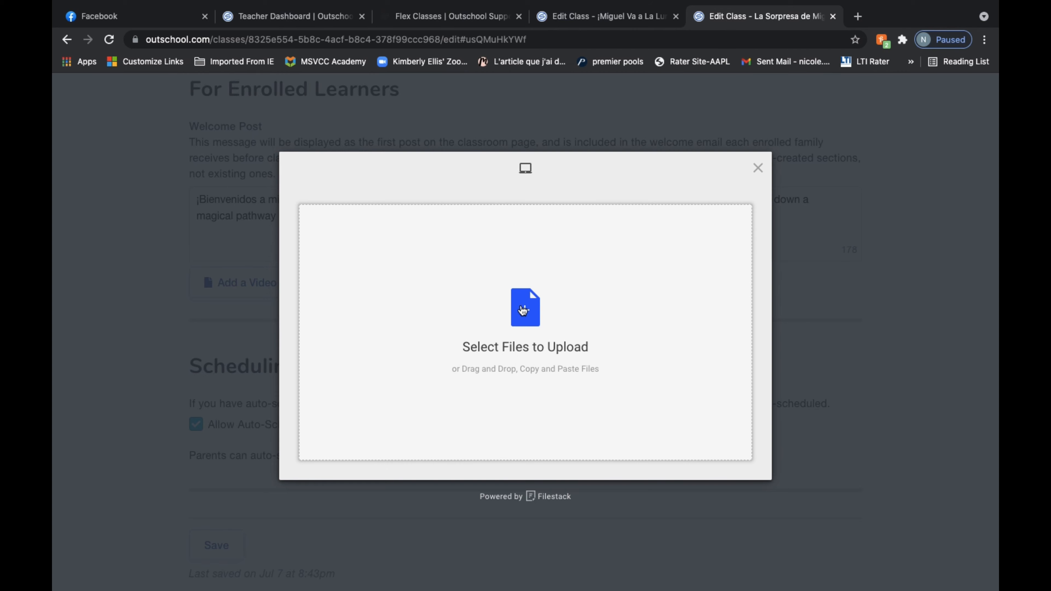
click(523, 310)
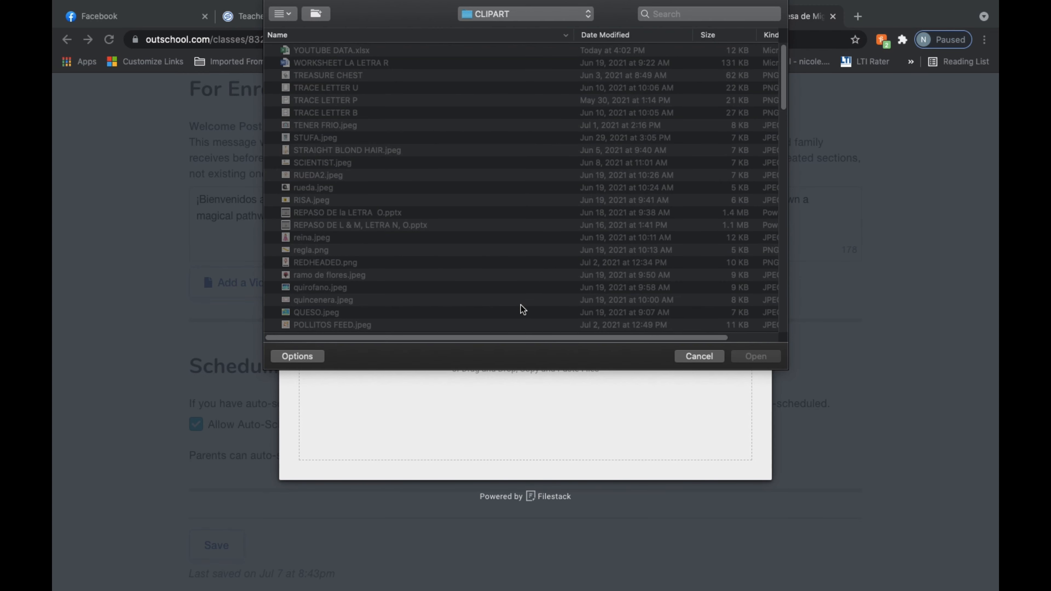
click(666, 14)
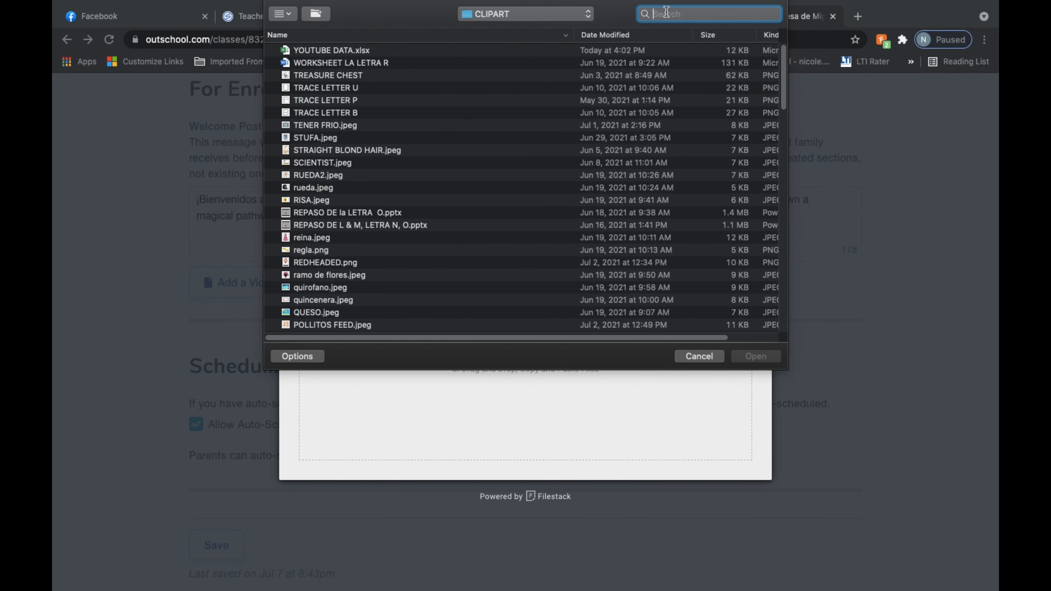
text(nearpod)
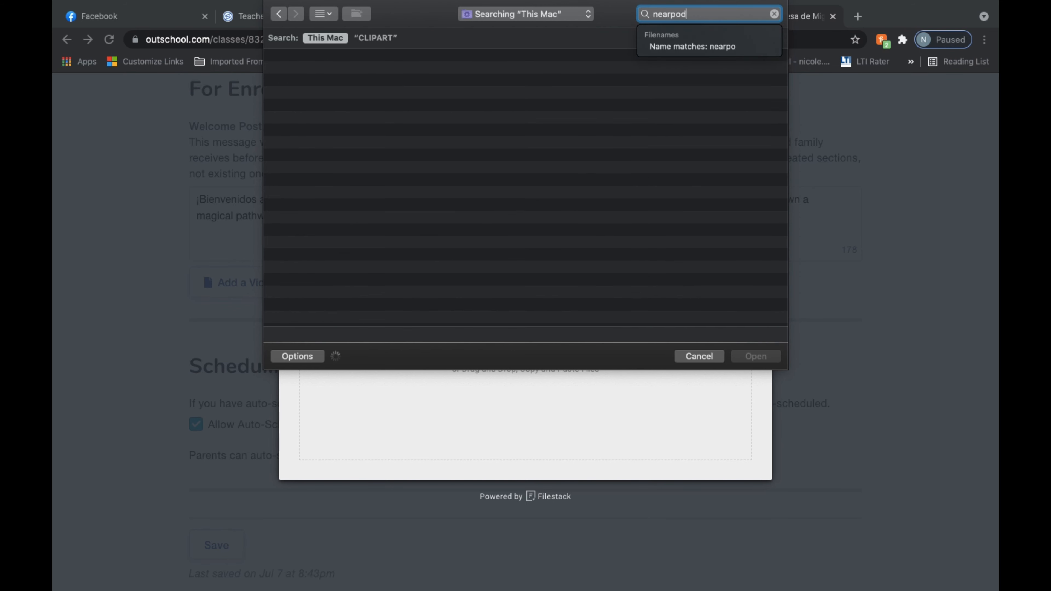
key(Return)
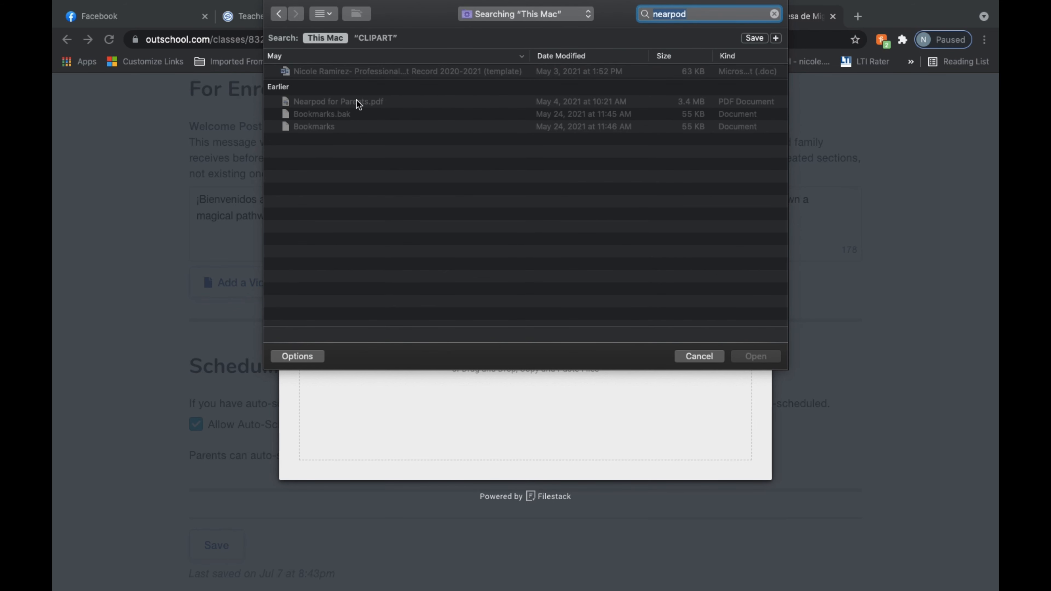
click(345, 105)
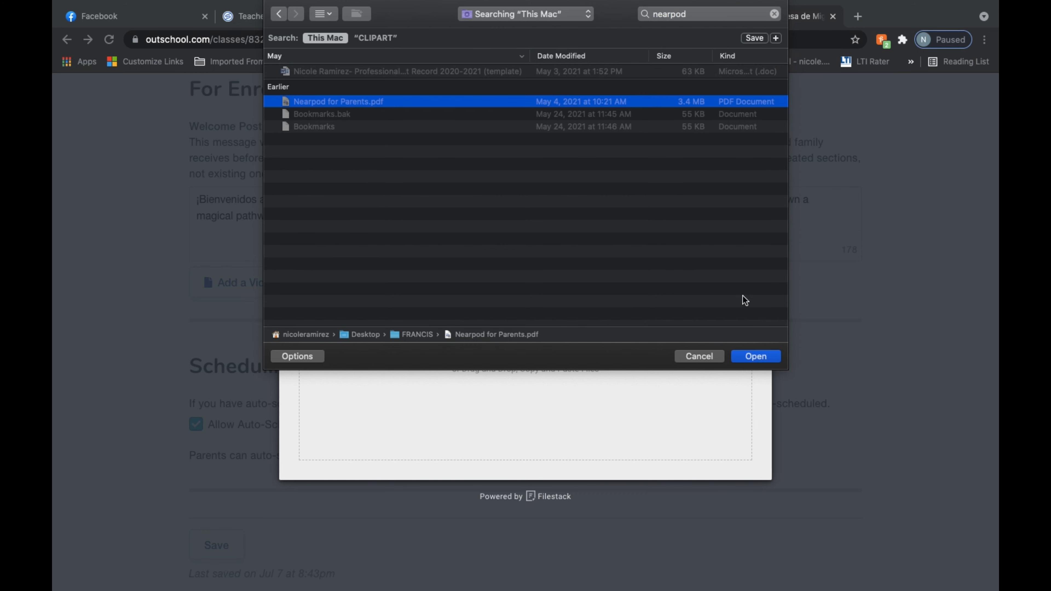
click(755, 355)
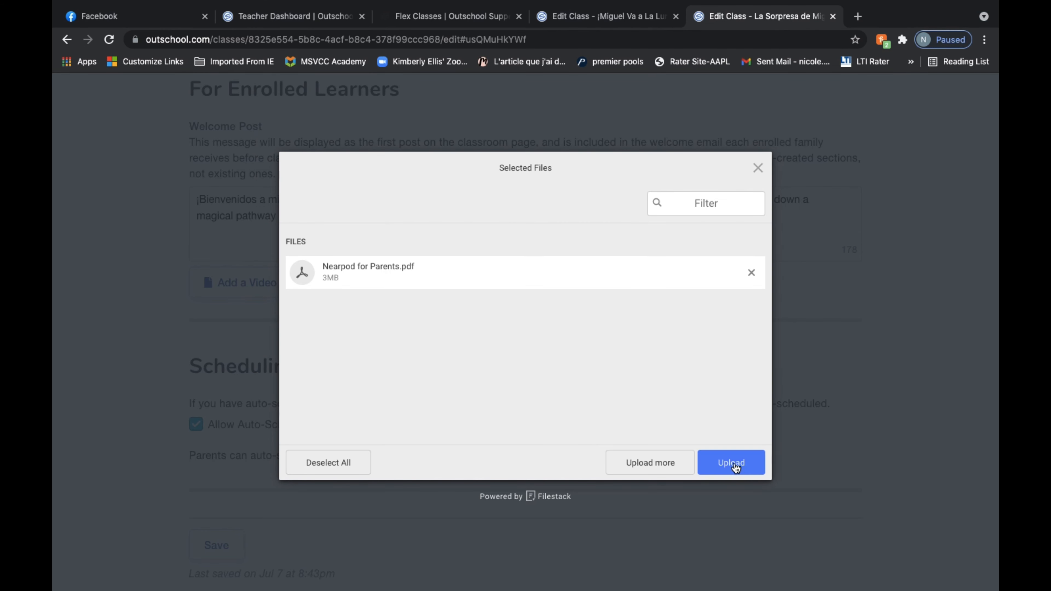
click(733, 462)
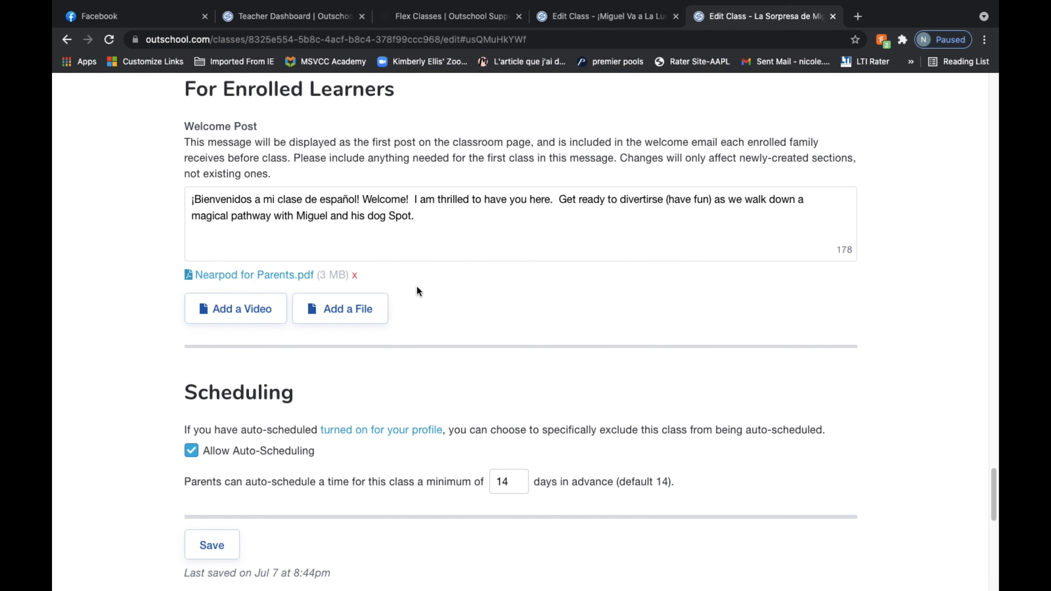
Examine the auto-scheduling settings and the list price, estimated earnings and refund policy of the class.
scroll(417, 287, down, 4)
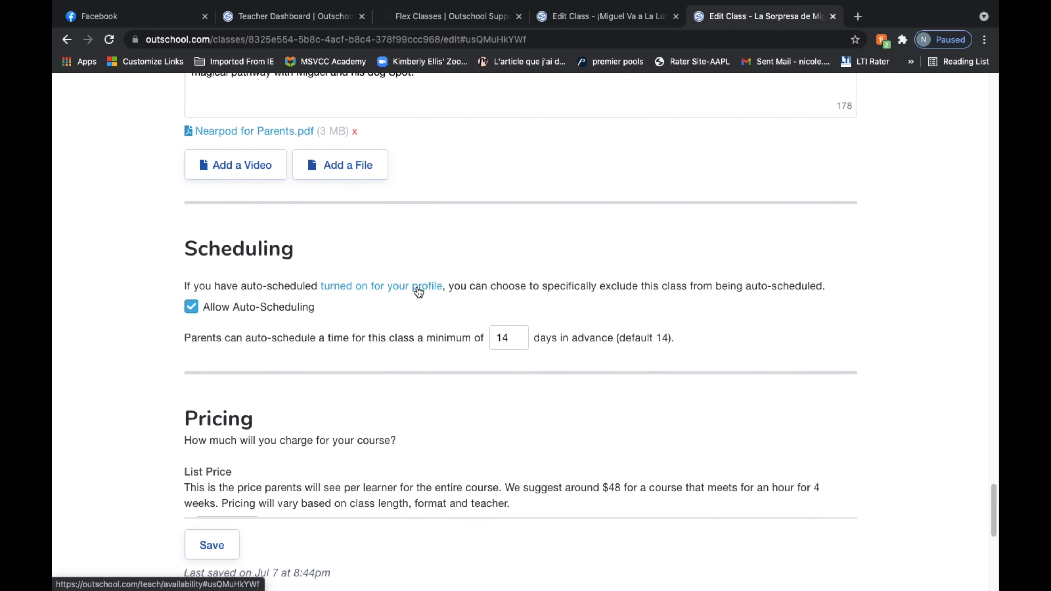
scroll(418, 291, down, 2)
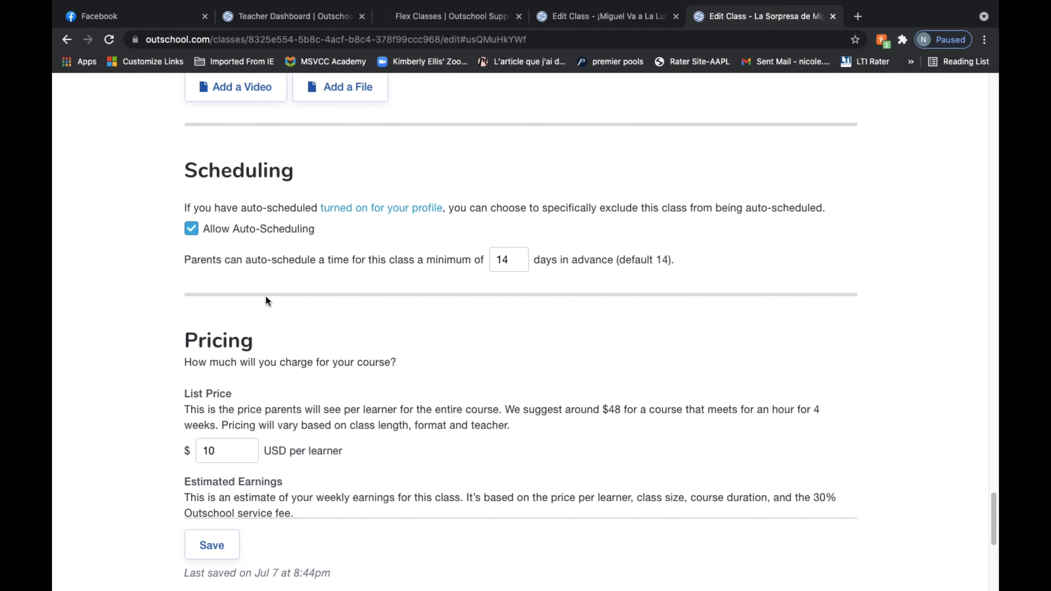
scroll(266, 297, down, 1)
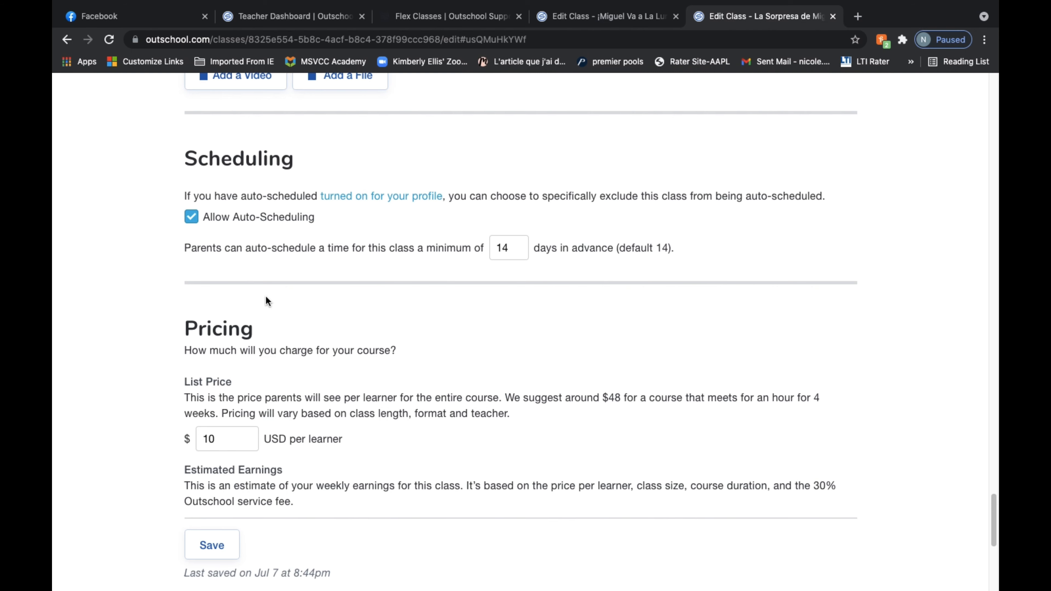
scroll(266, 298, down, 4)
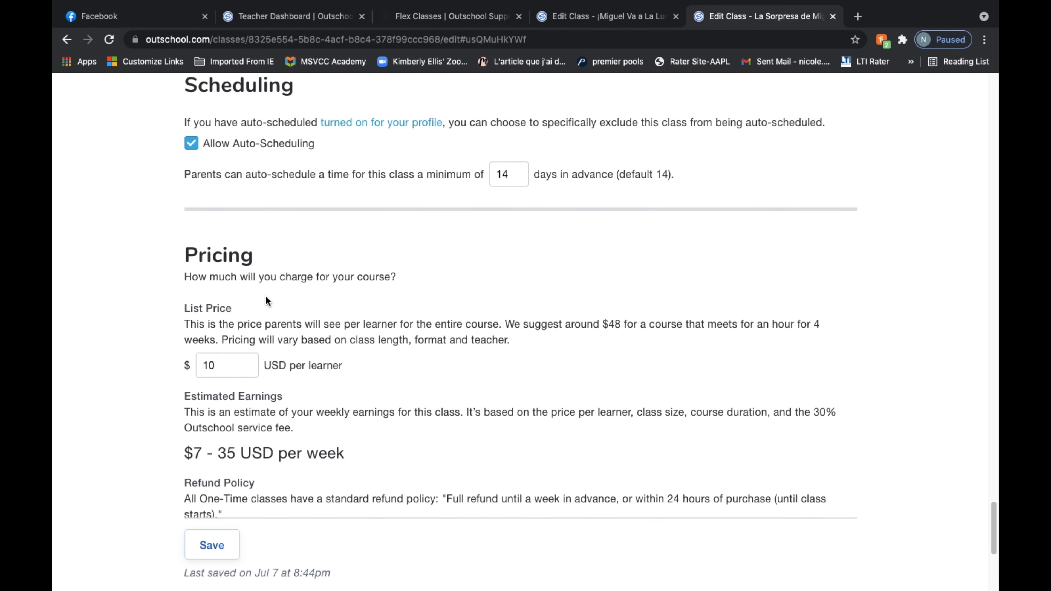
scroll(265, 295, down, 4)
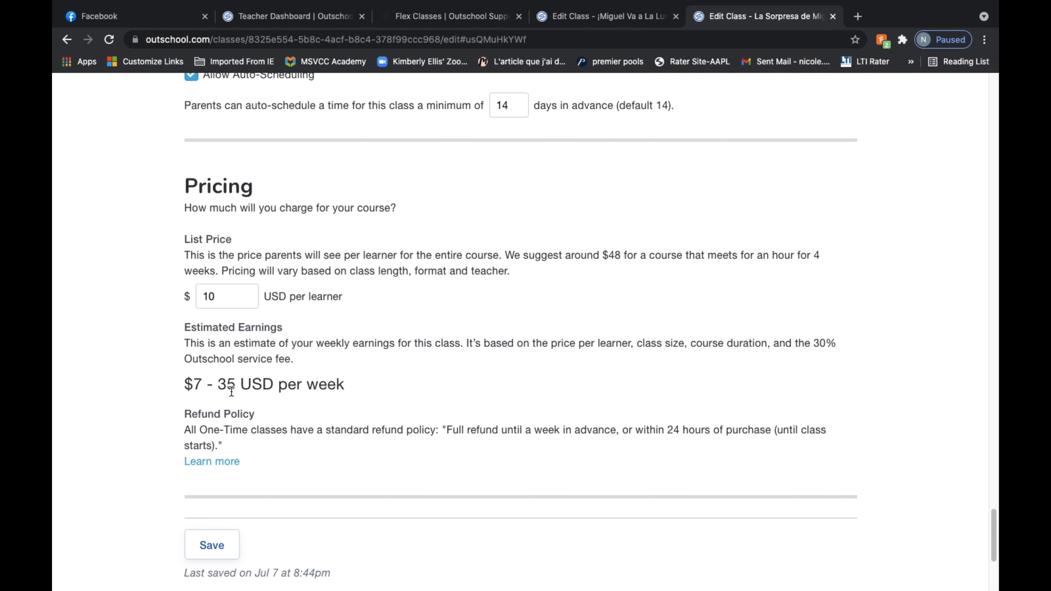
scroll(231, 391, down, 3)
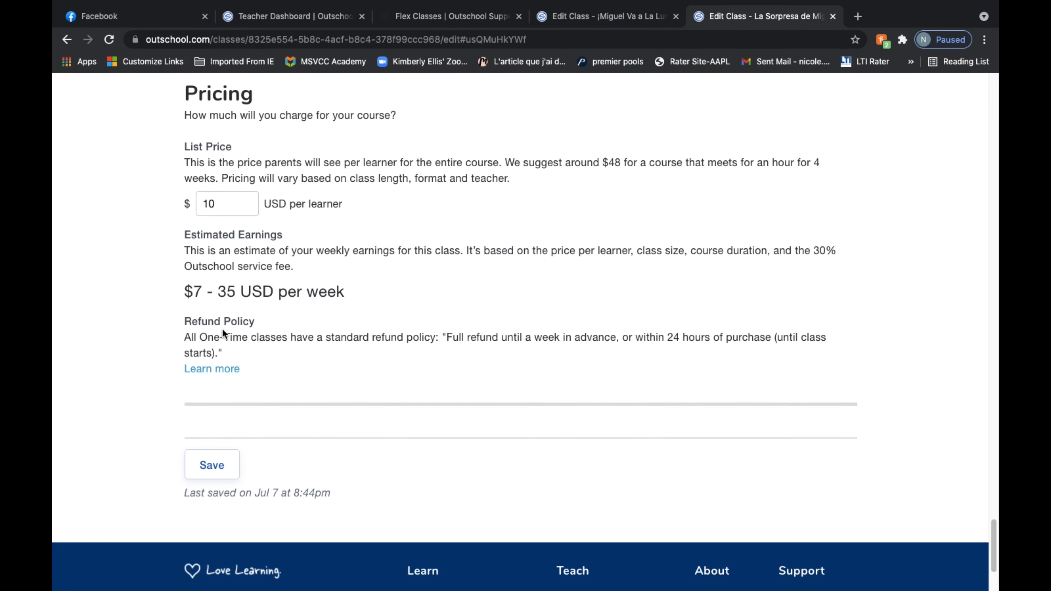
Look over the support article on refunds linked from the refund policy, close it and save the class listing.
click(213, 369)
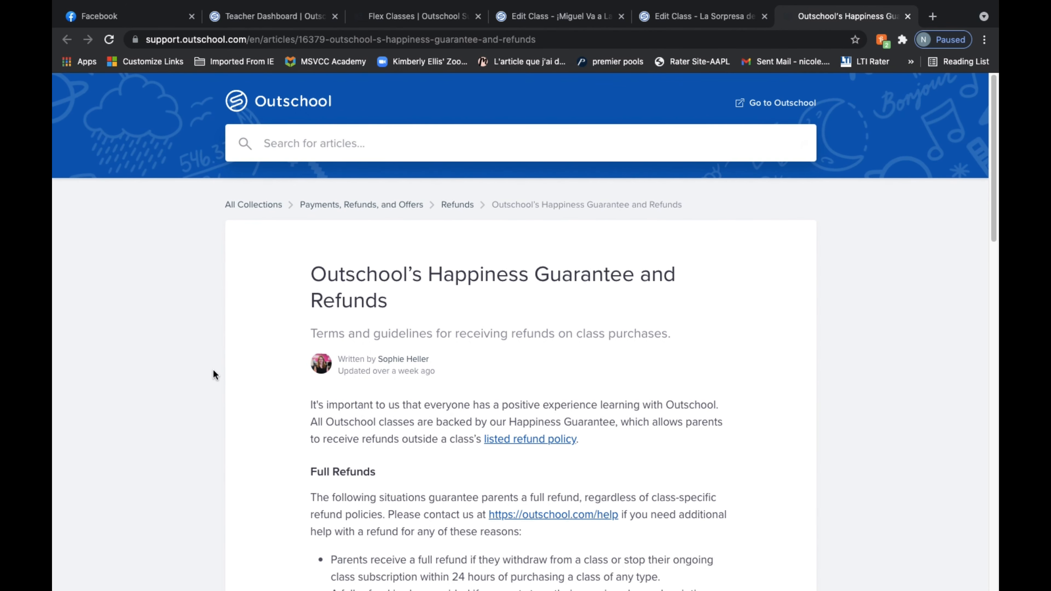
scroll(402, 366, down, 2)
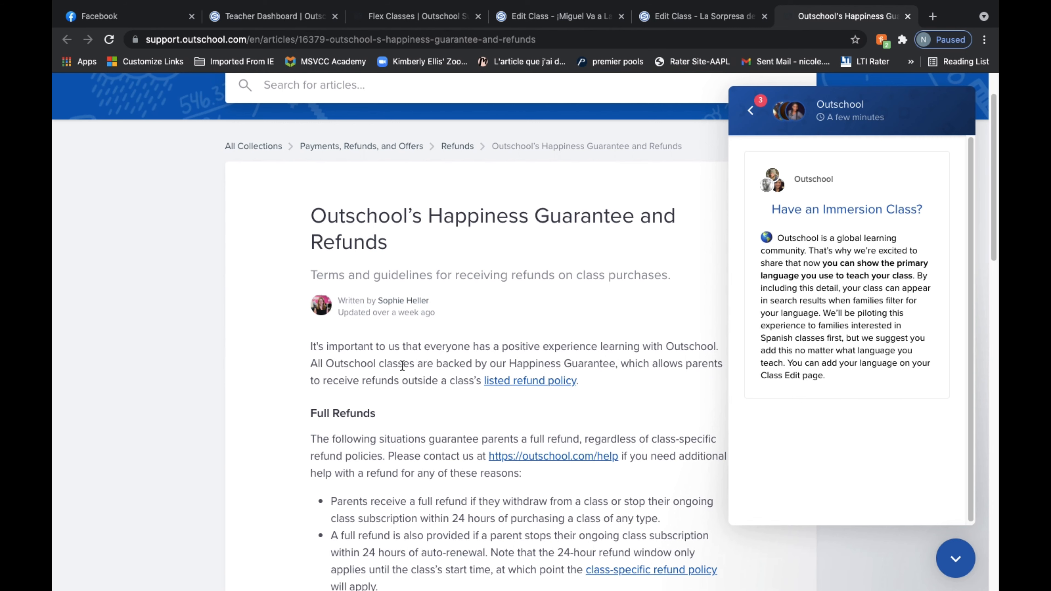
click(908, 17)
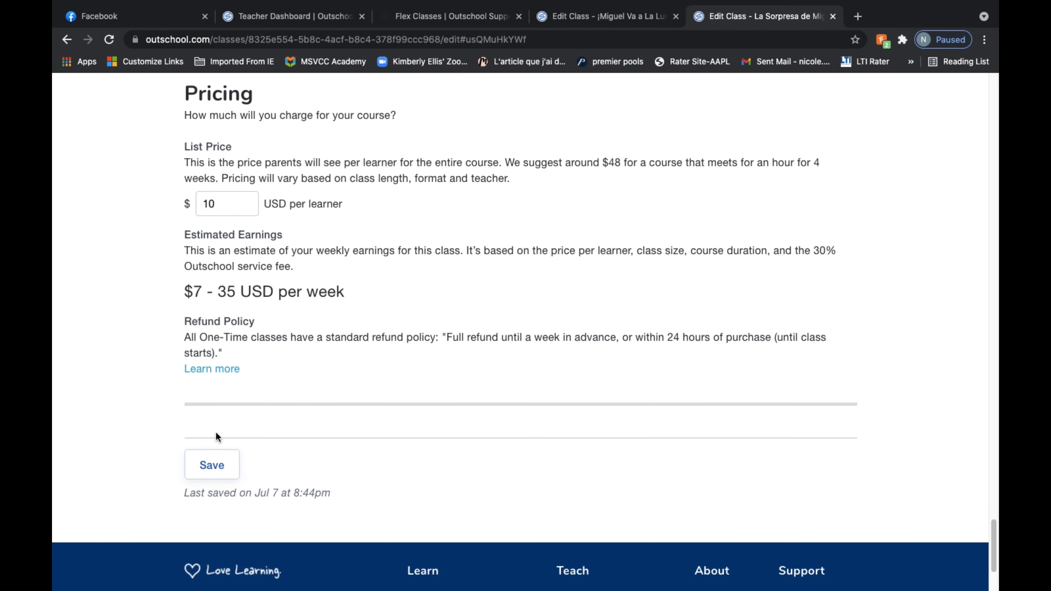
click(211, 464)
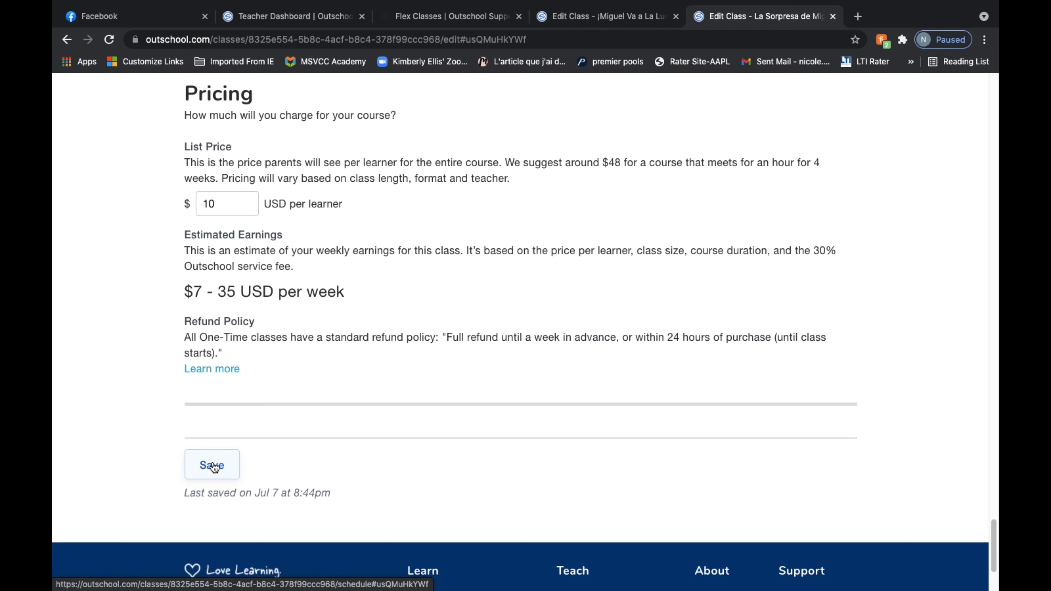